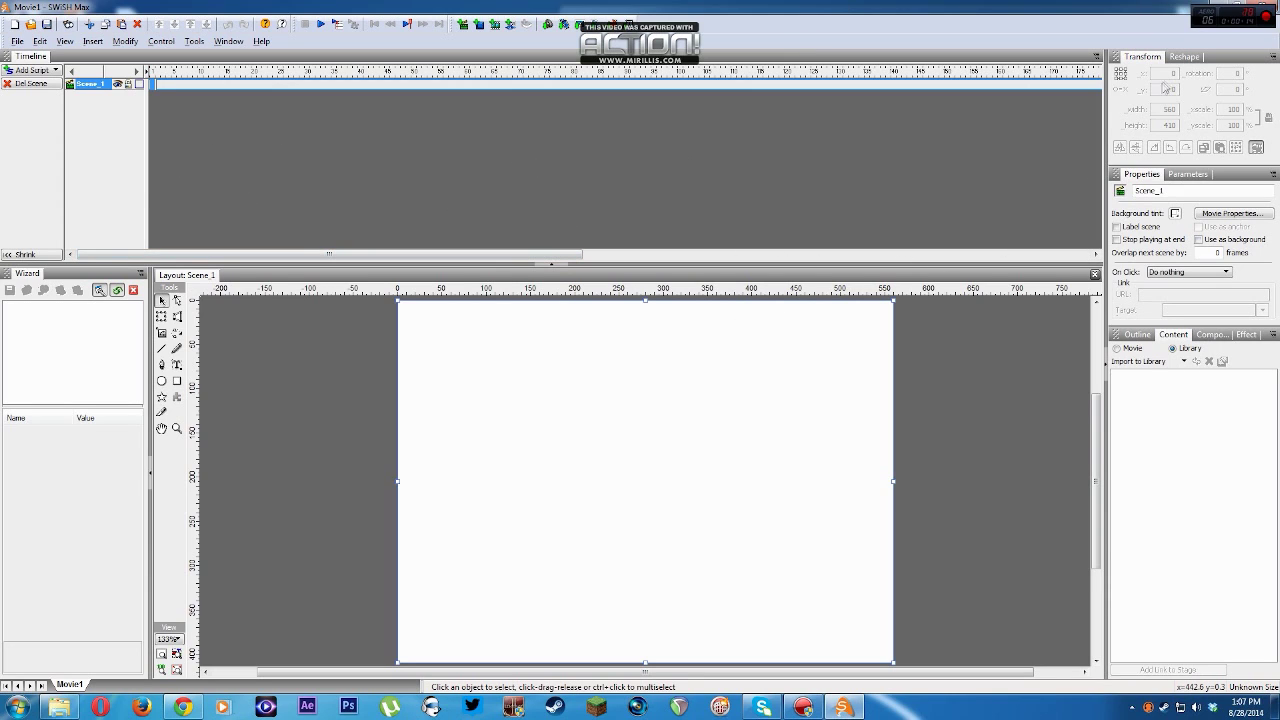
- Place vertical guides at about 10, 100 and 200 and horizontal guides at about 10 and 70 on the stage
click(1137, 335)
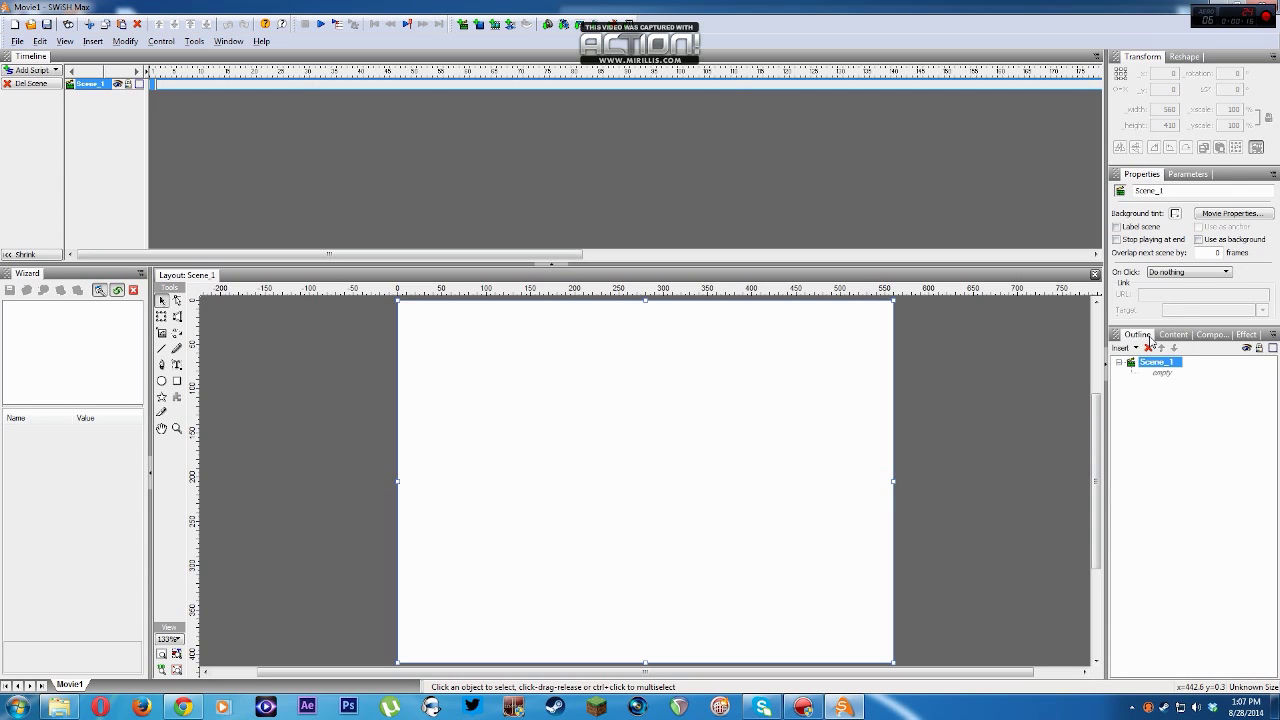
click(177, 381)
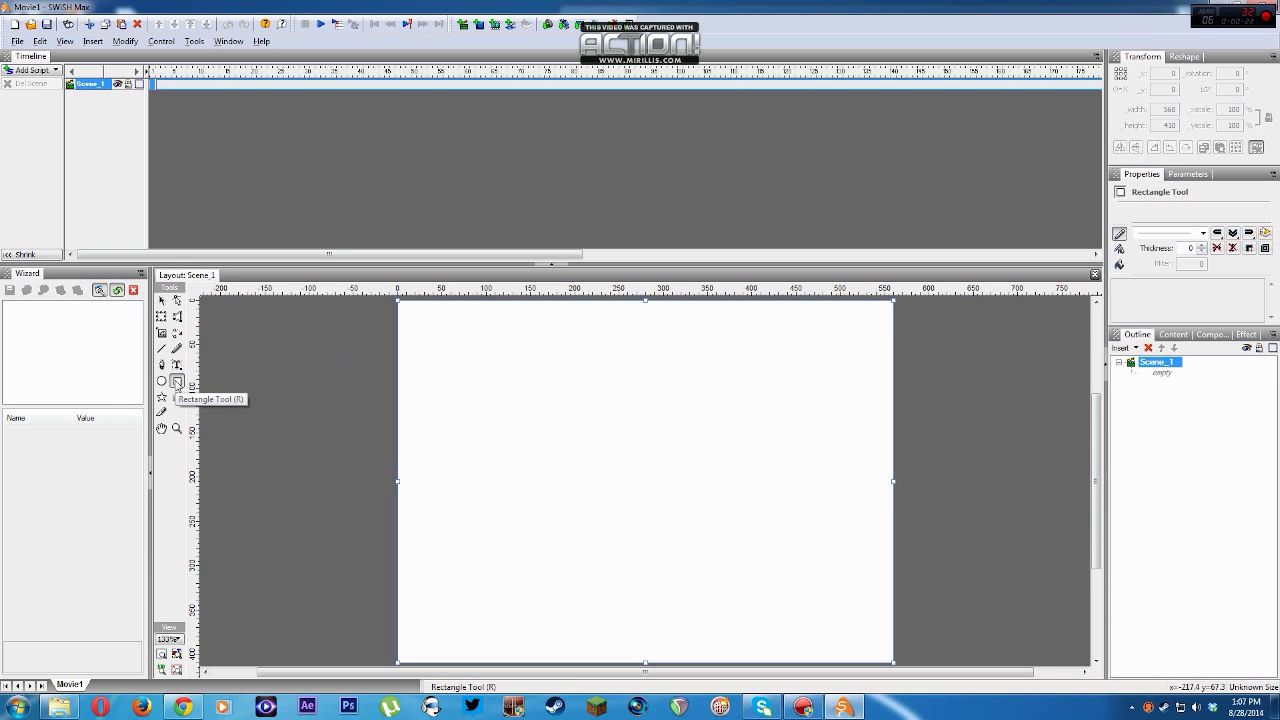
drag(193, 382, 406, 382)
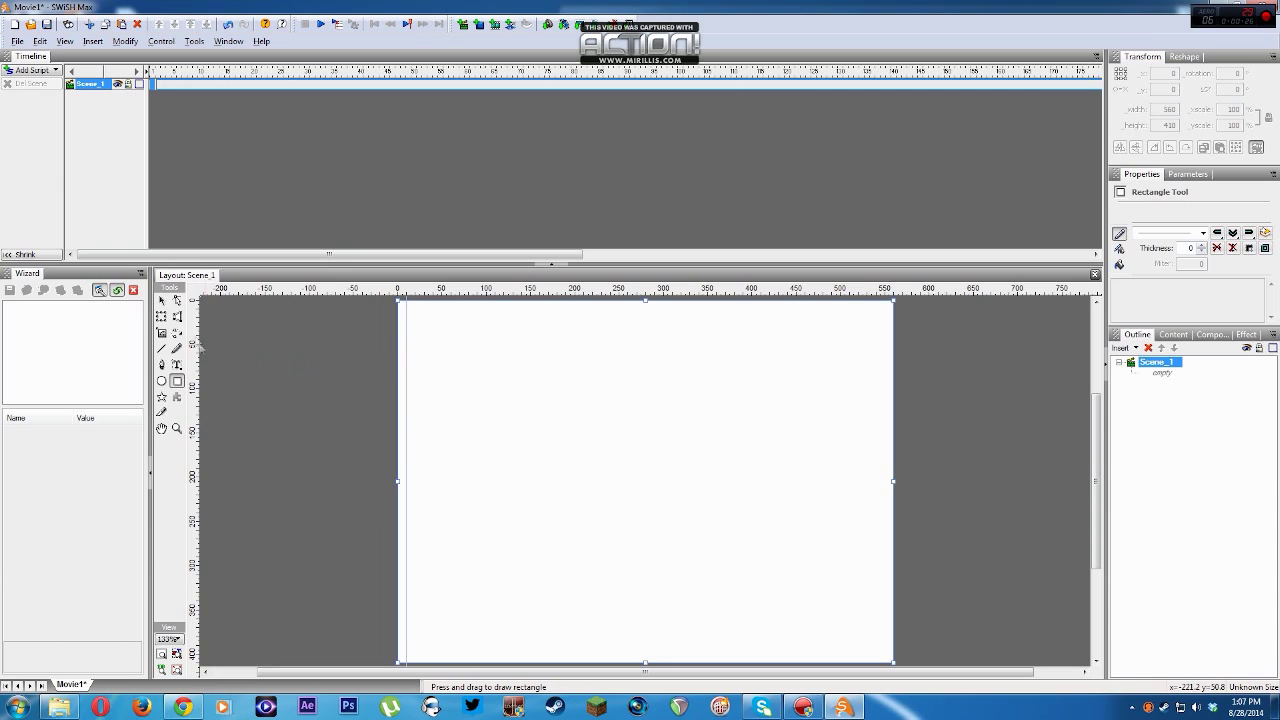
drag(241, 291, 276, 309)
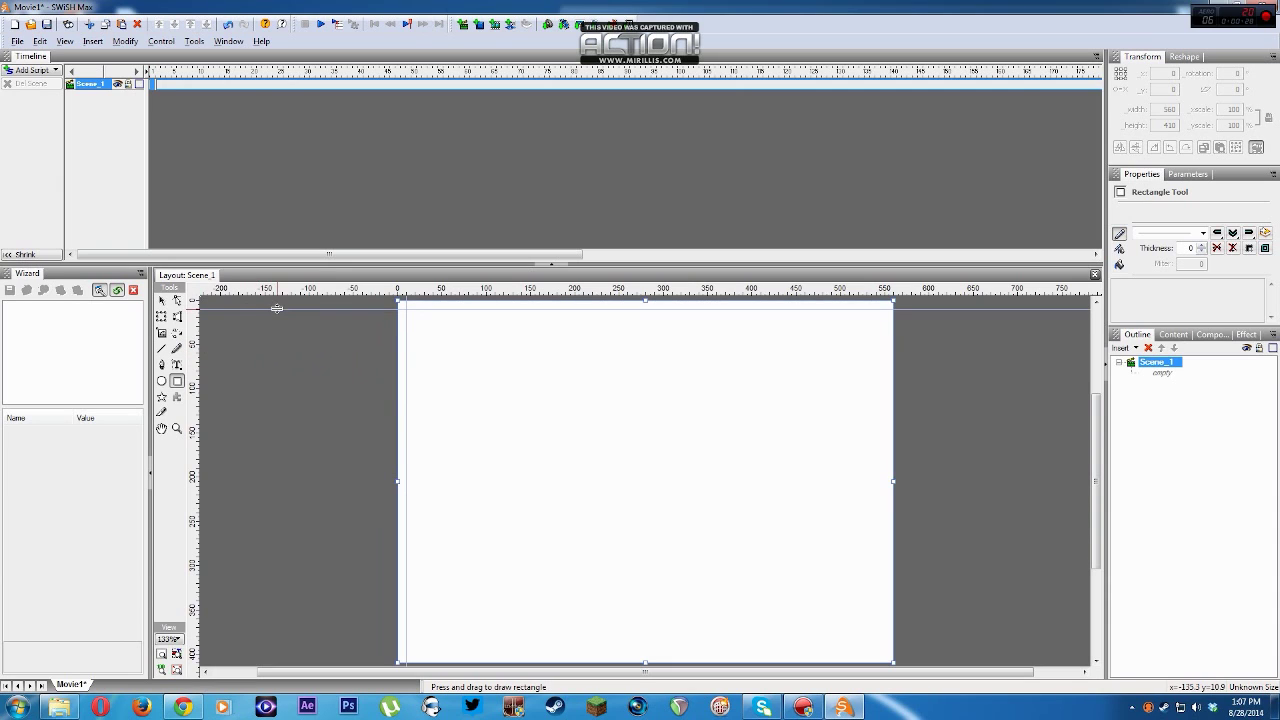
drag(194, 349, 486, 352)
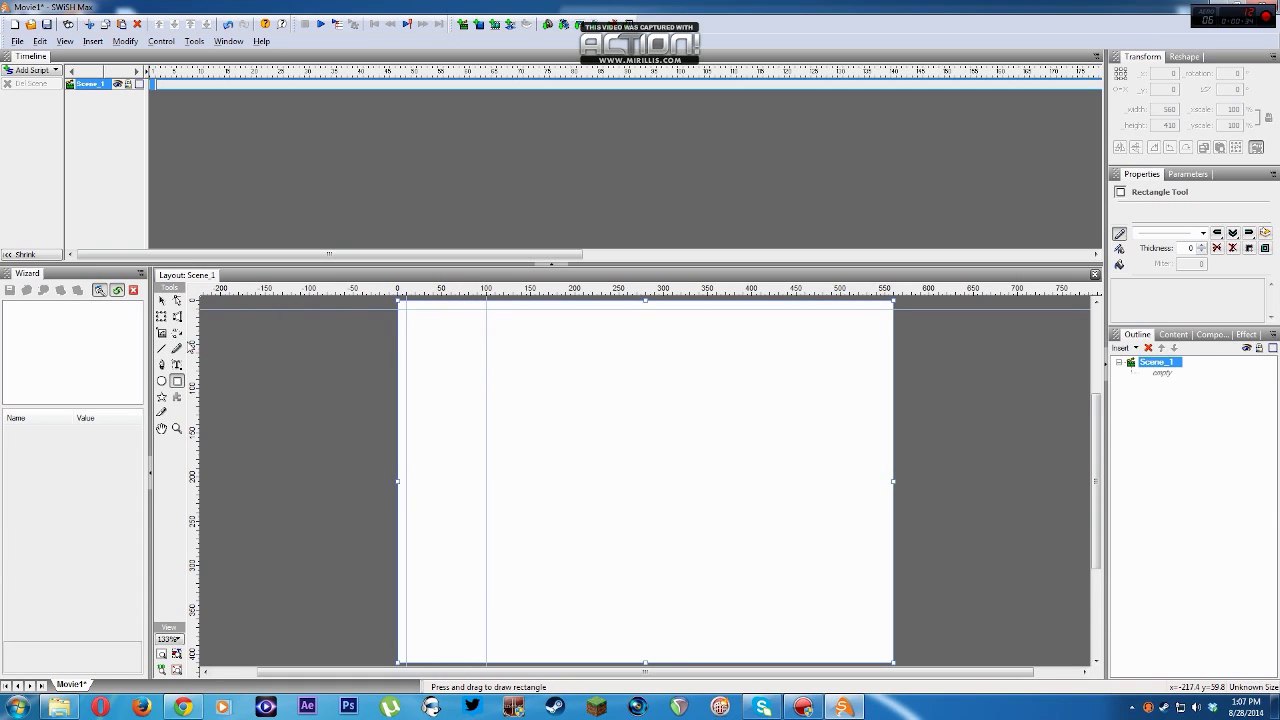
drag(194, 348, 574, 357)
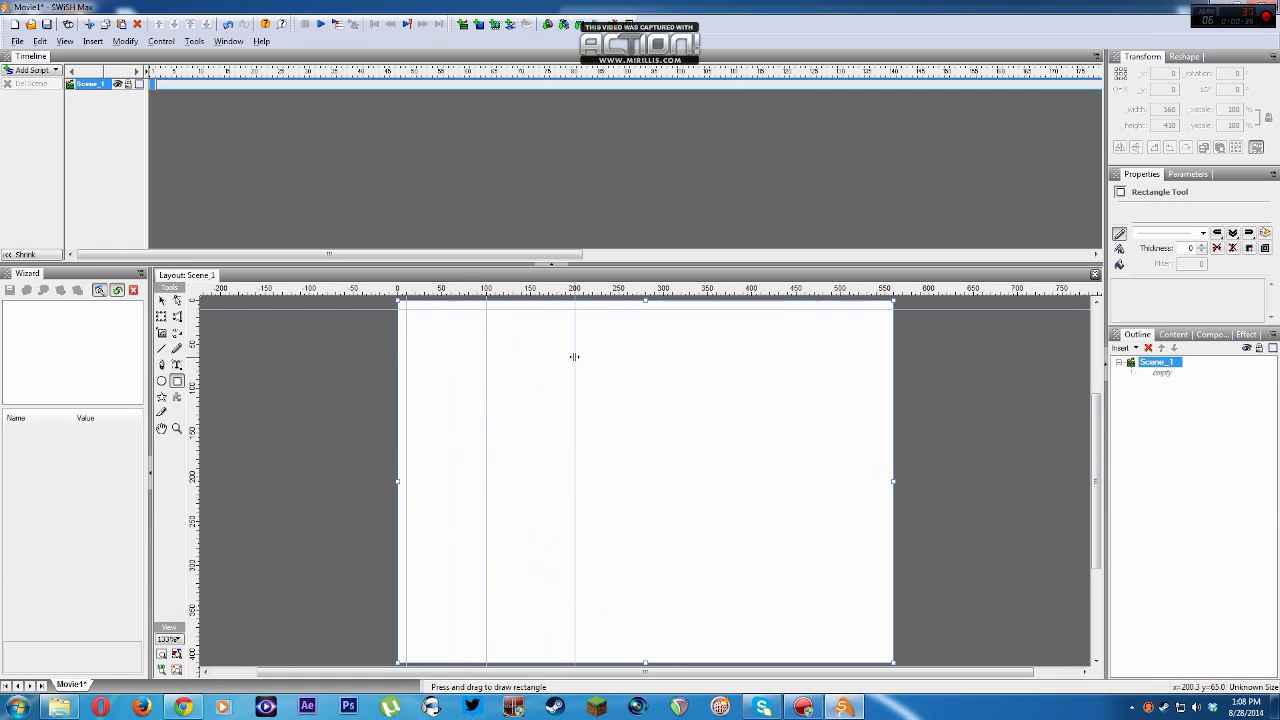
drag(445, 291, 465, 361)
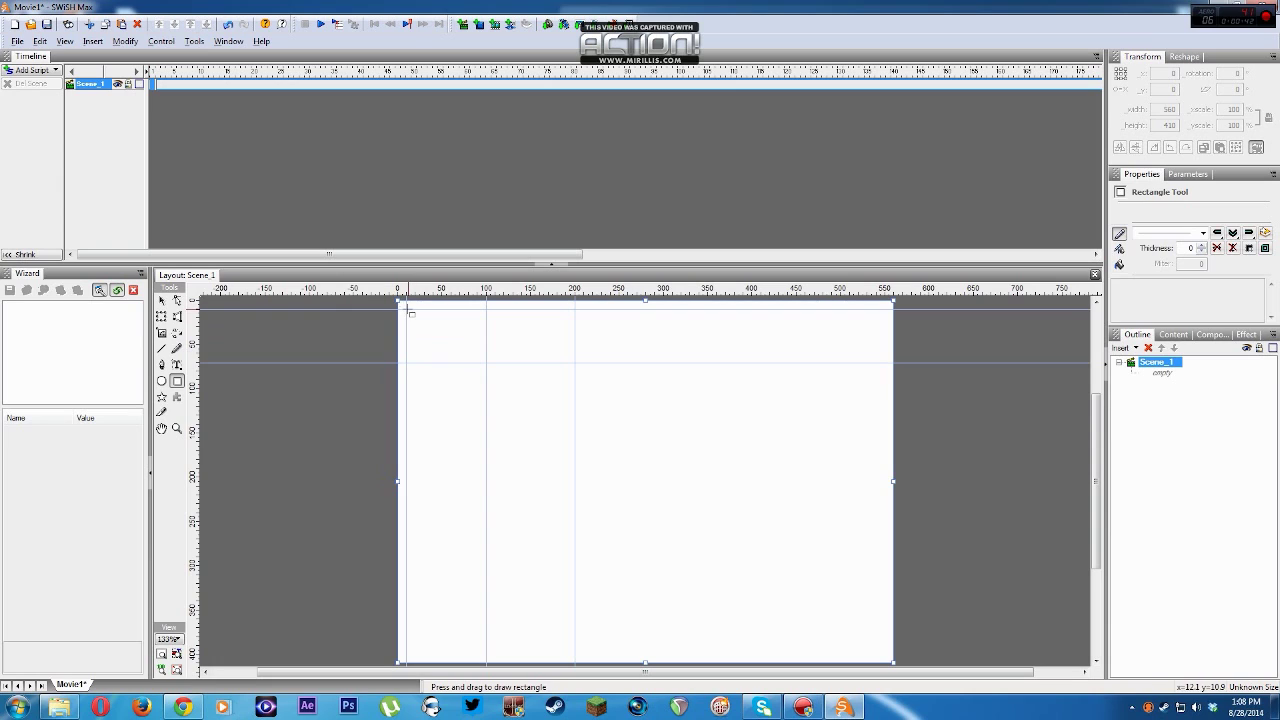
- Draw two side-by-side rectangles of about 90 by 60 between the guides, the second starting at a vertical guide at about 110
drag(406, 310, 487, 364)
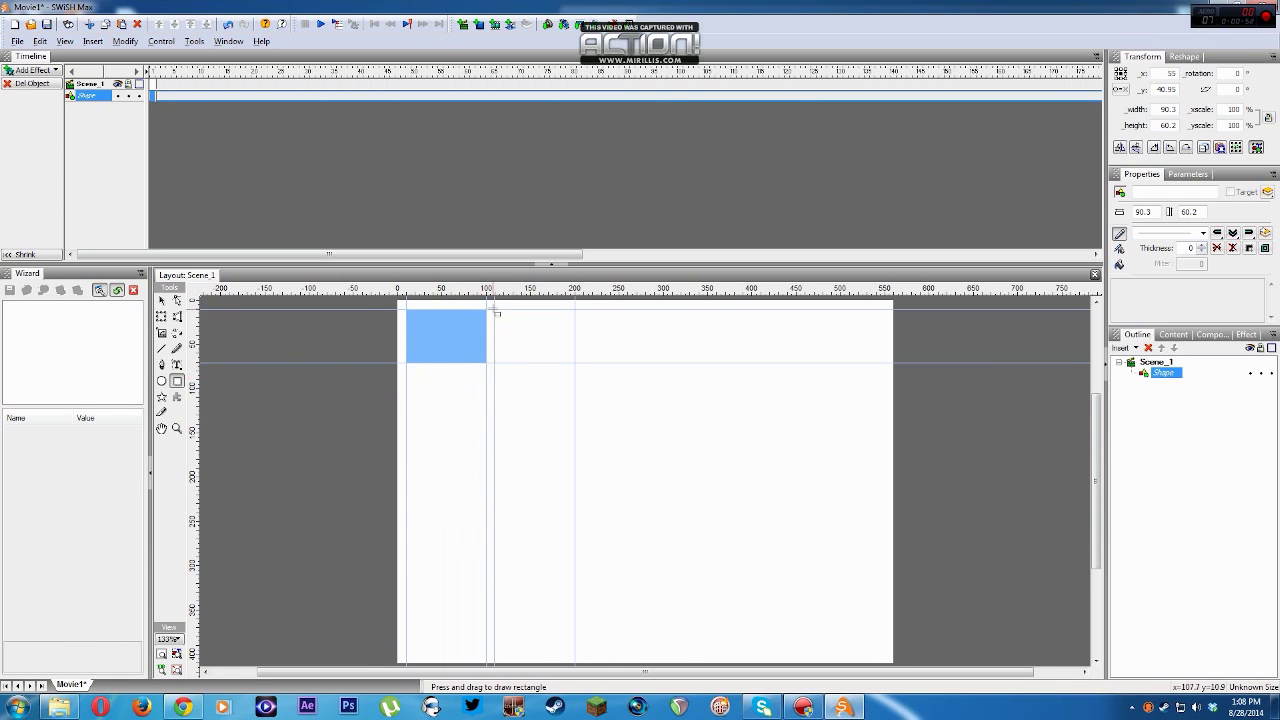
drag(494, 310, 575, 363)
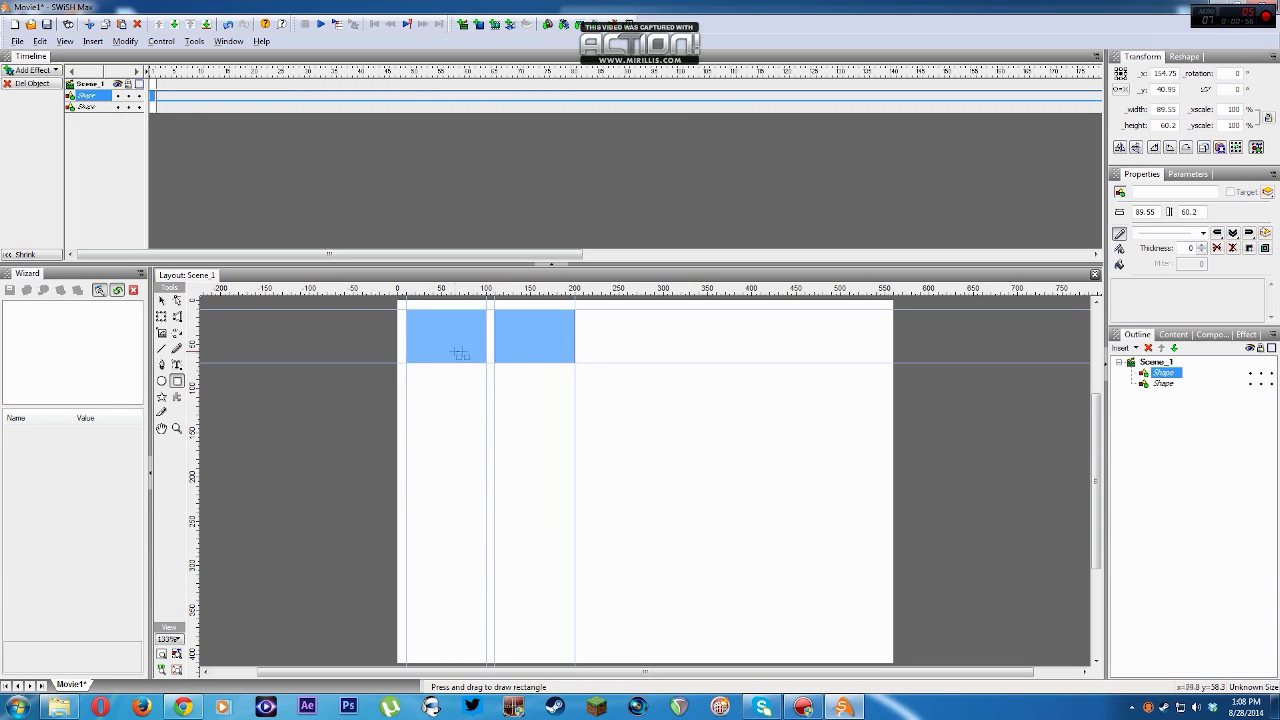
- Move the first-drawn rectangle above the second one in the scene's object order
click(1163, 373)
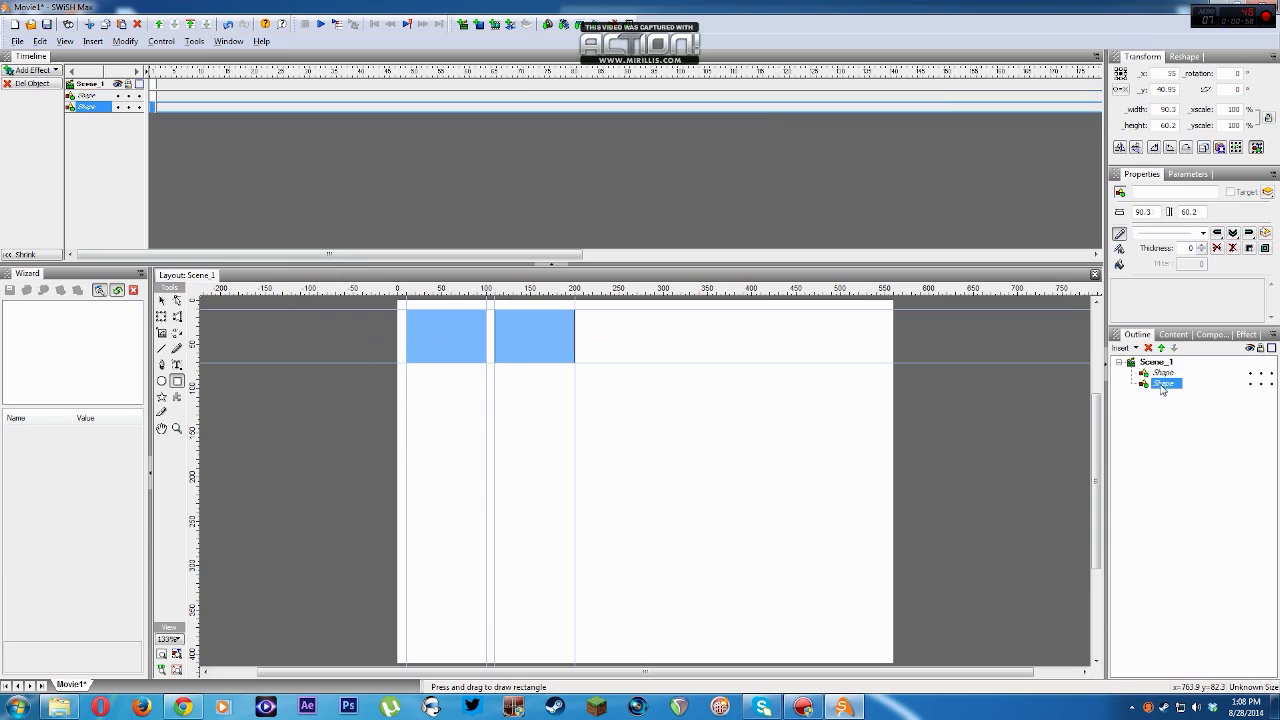
click(1163, 383)
click(177, 364)
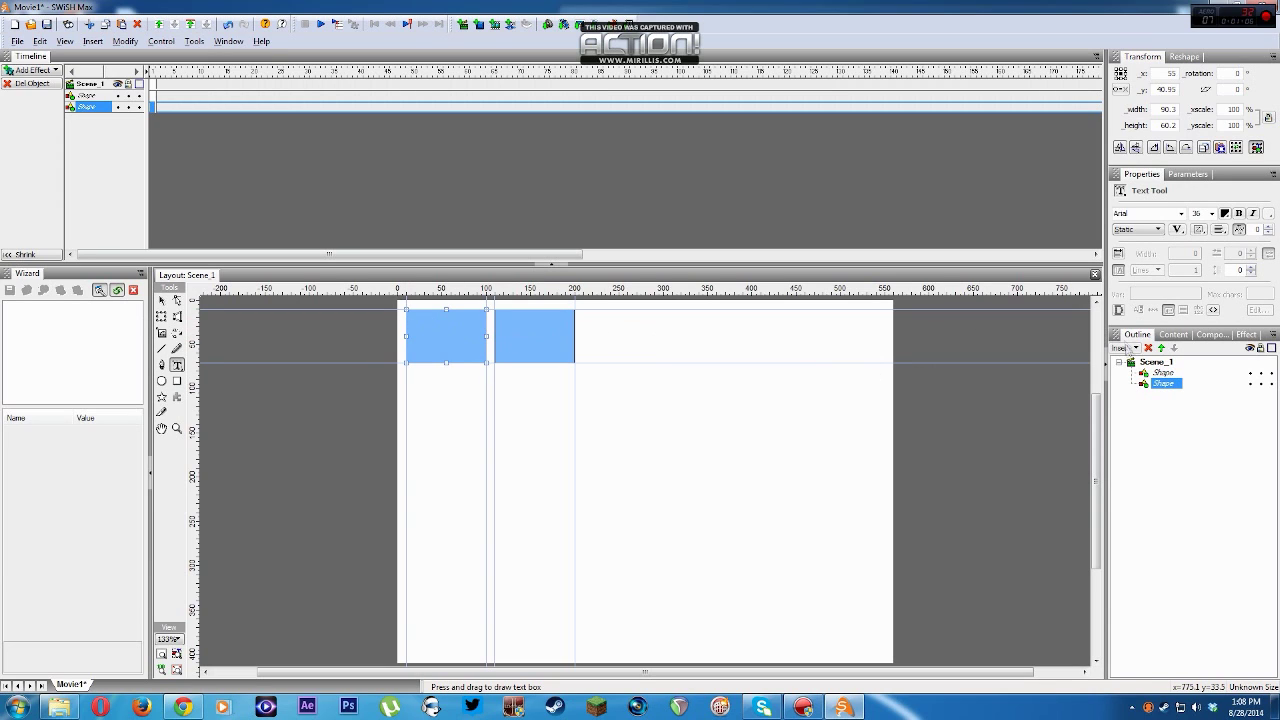
click(1163, 373)
drag(1166, 384, 1166, 376)
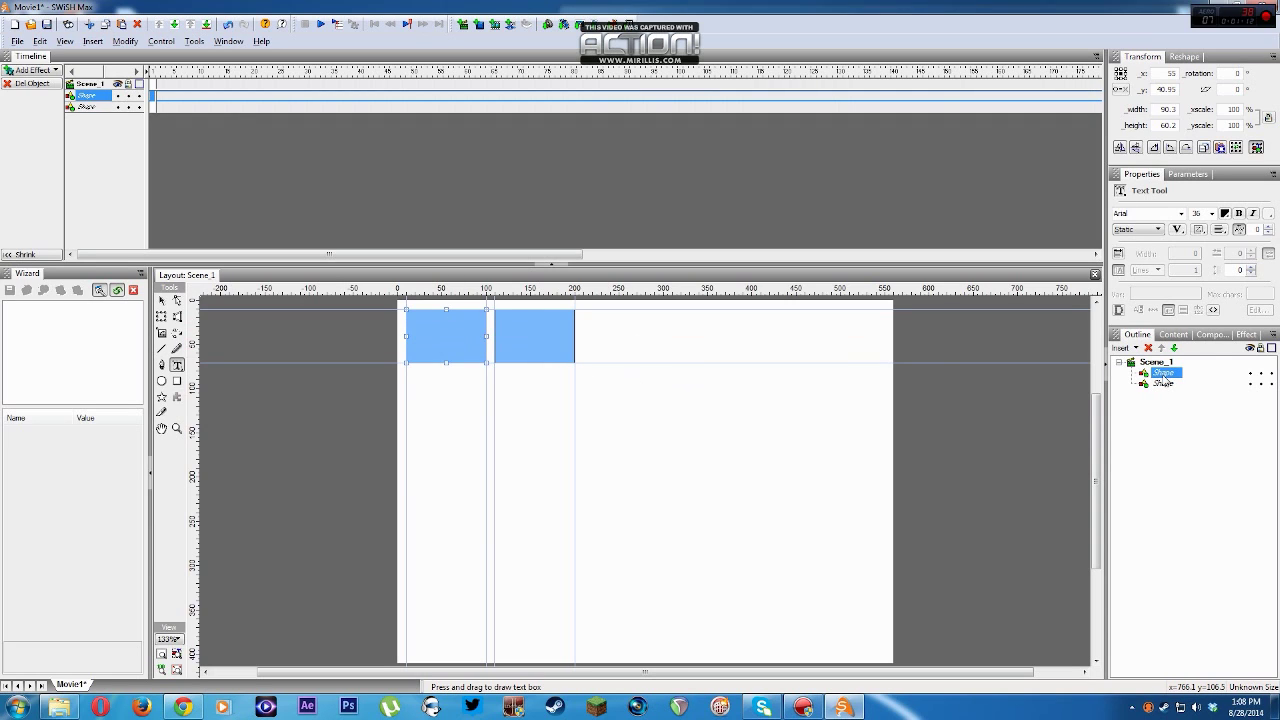
- Add the text "Hop", slightly reduce its height, and centre it over the first rectangle
click(420, 320)
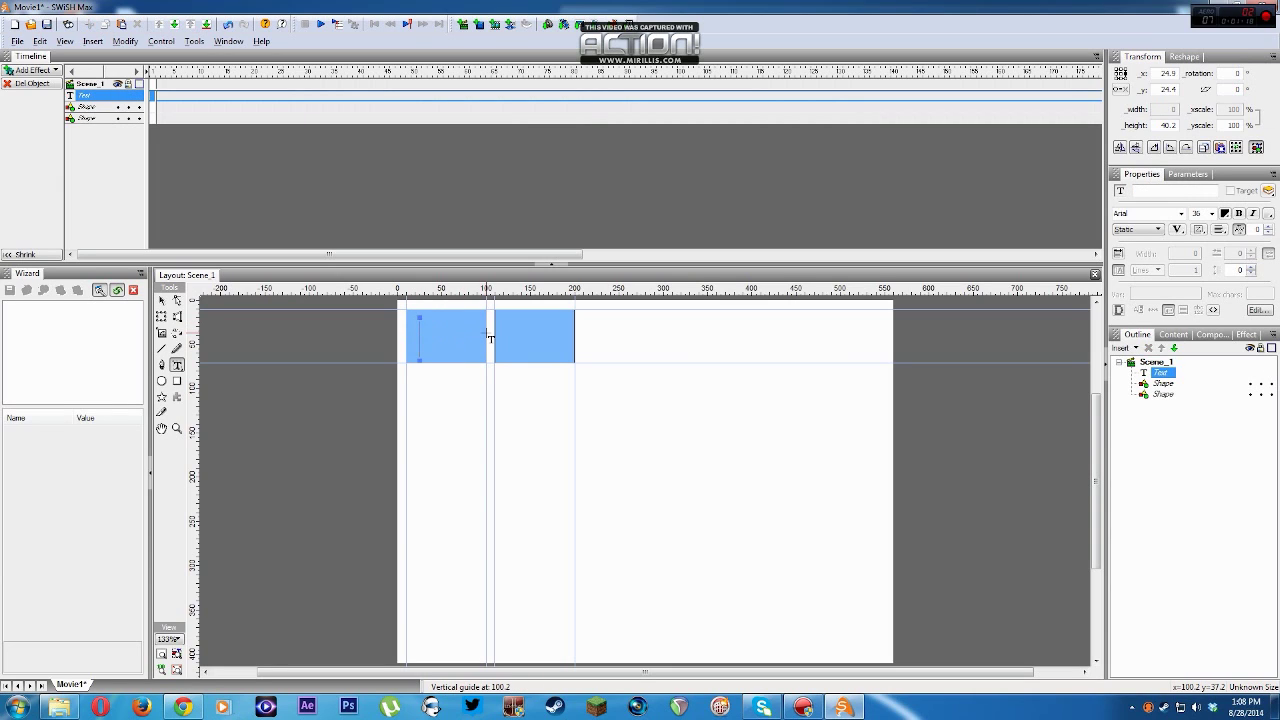
text(Hop)
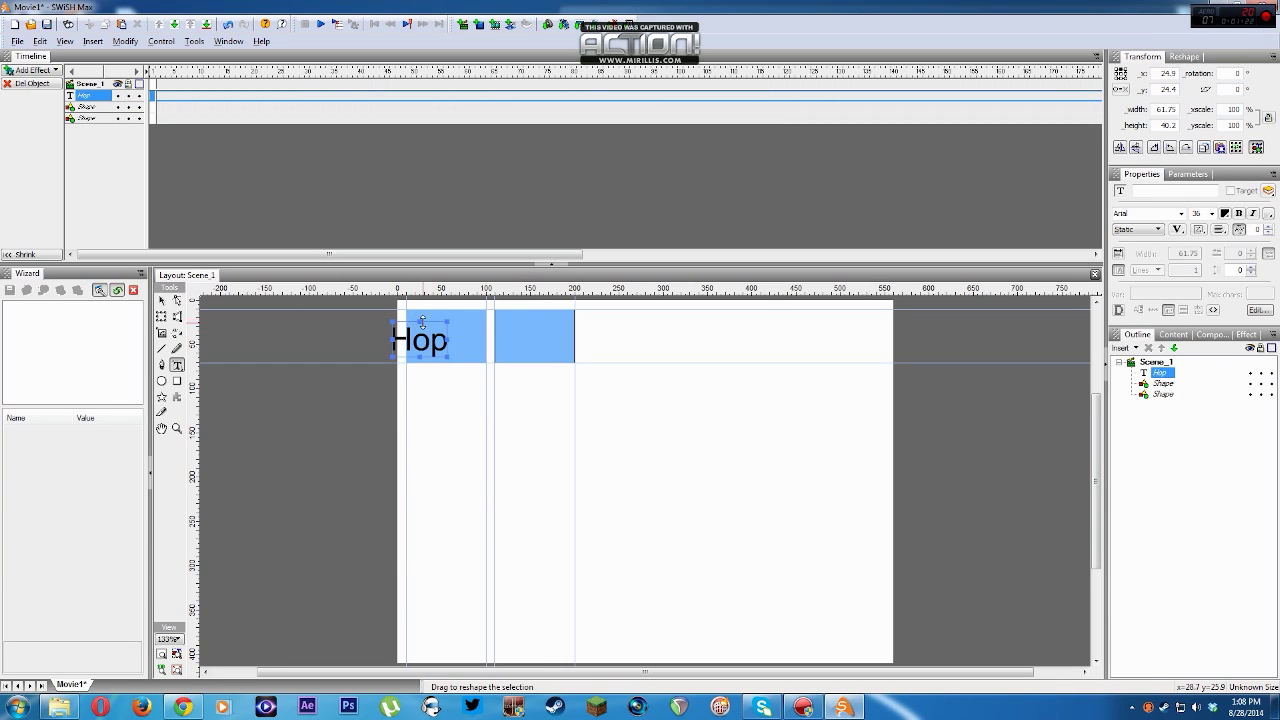
drag(420, 324, 421, 327)
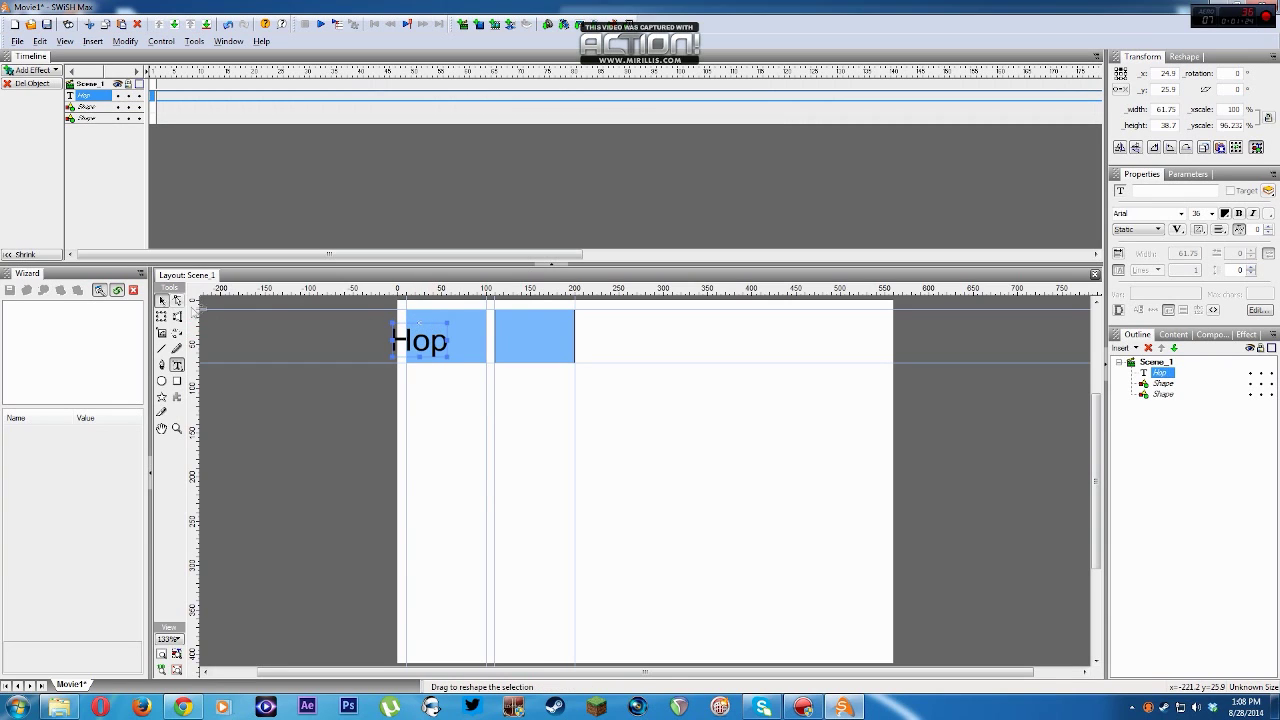
drag(450, 338, 476, 333)
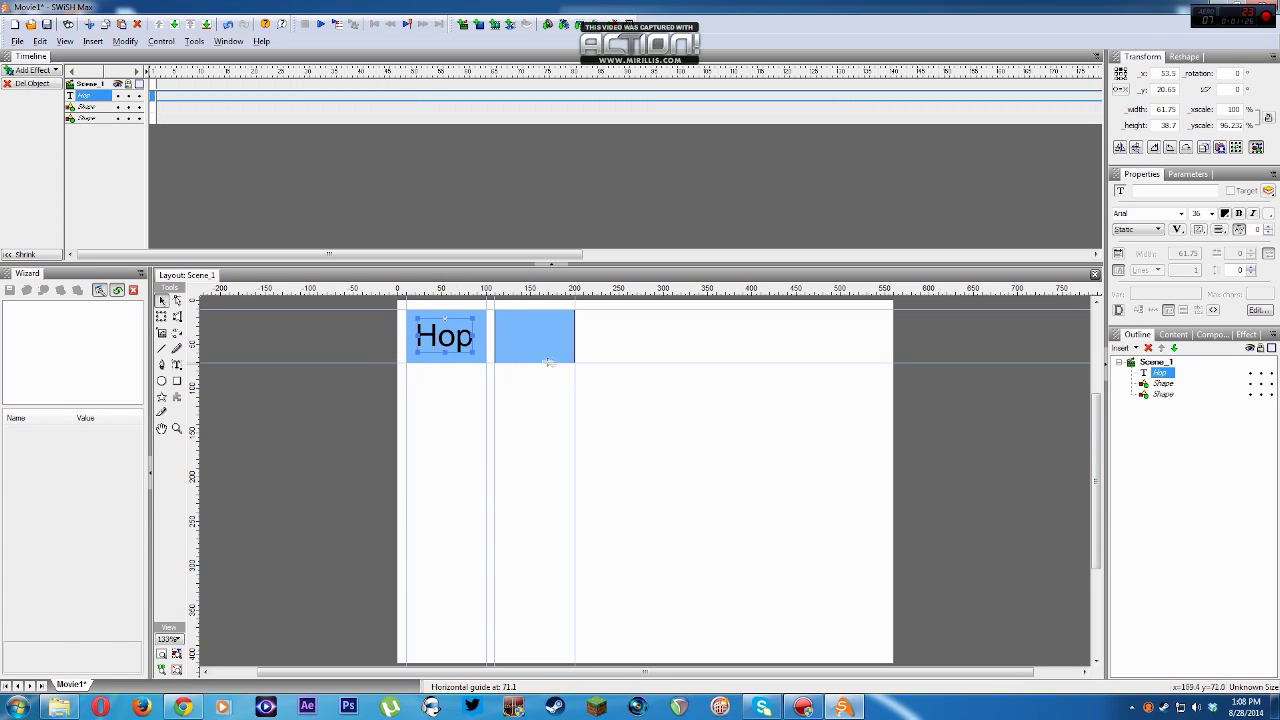
- Group the Hop text and the rectangle behind it as a button
click(1160, 384)
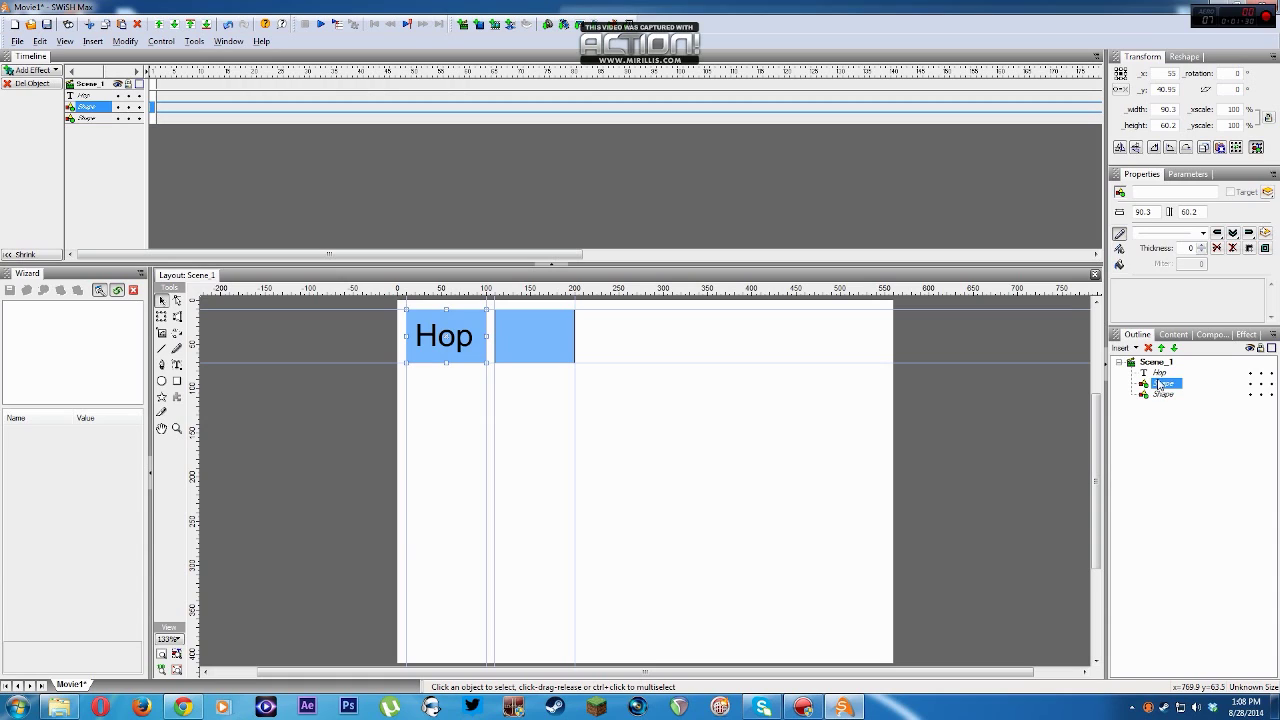
key(Up)
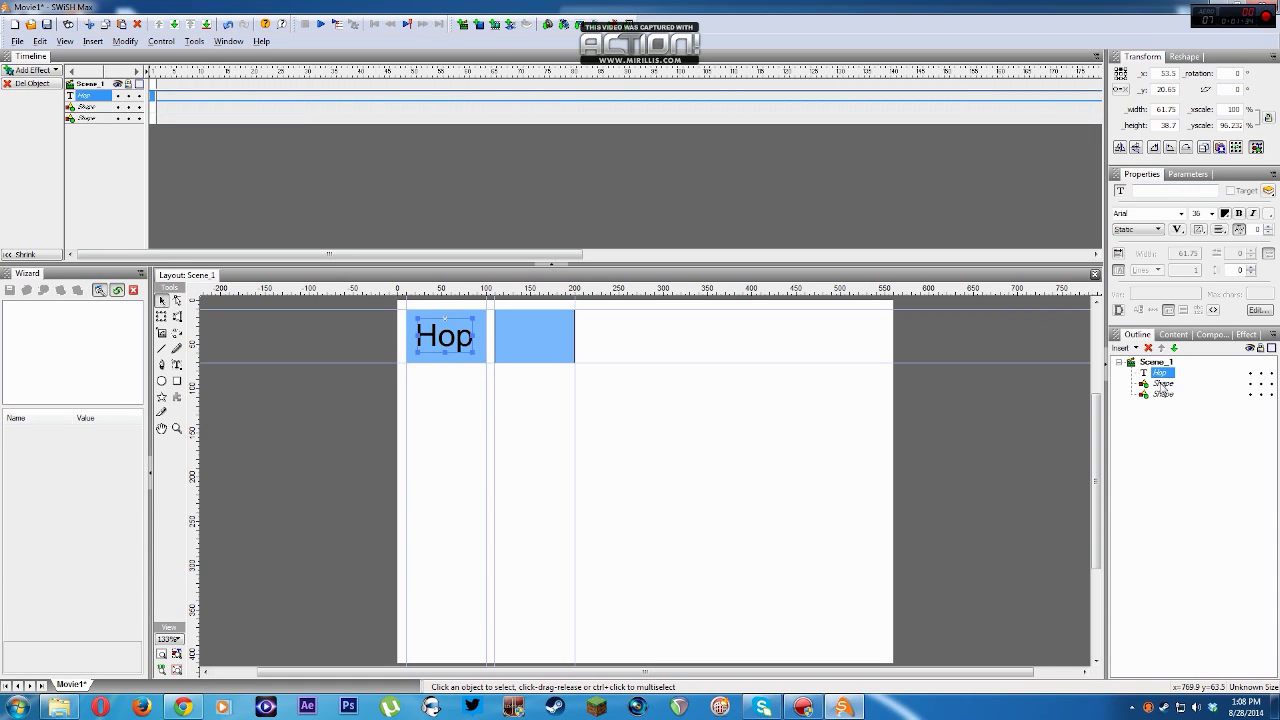
ctrl+click(1164, 388)
right_click(1160, 384)
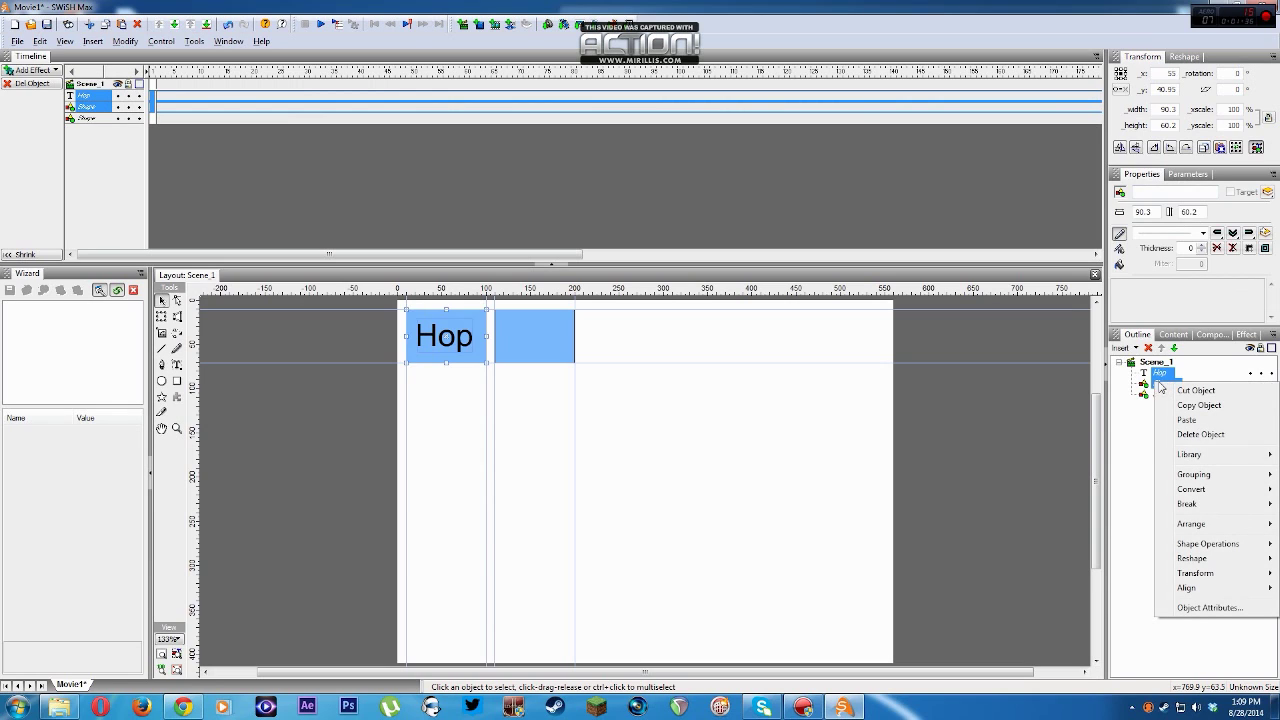
mouse_move(1211, 548)
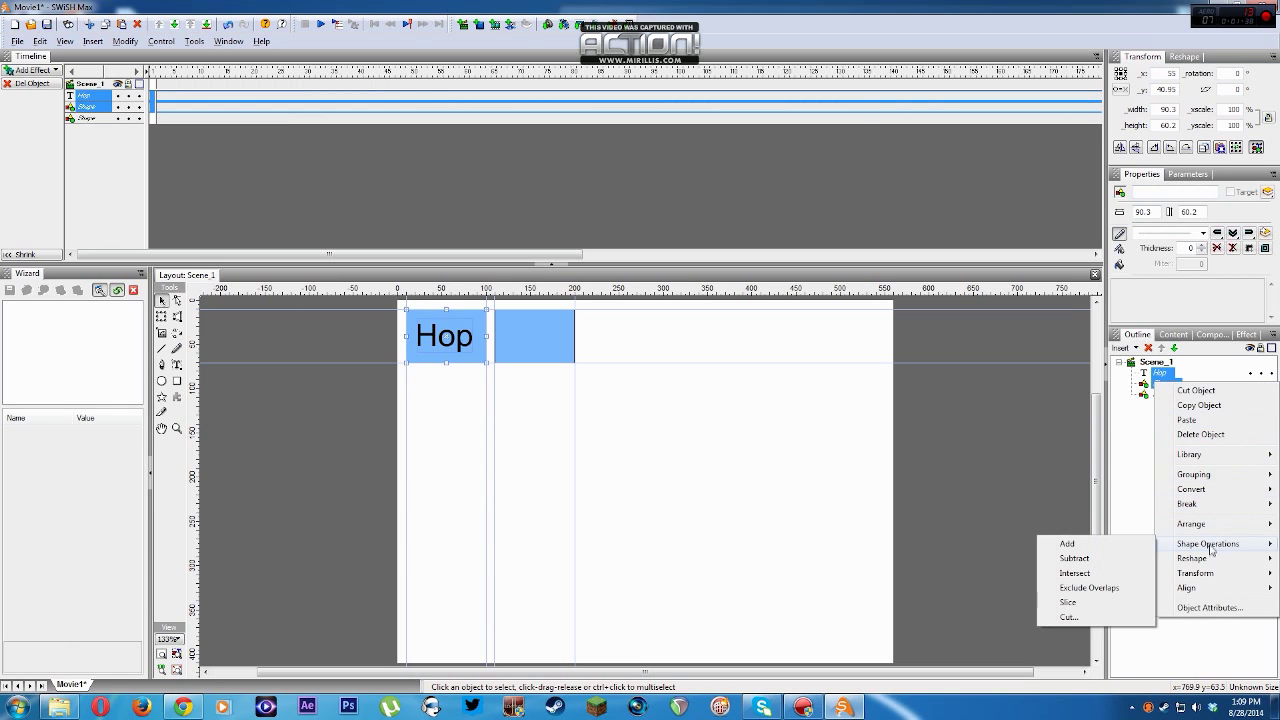
mouse_move(1200, 476)
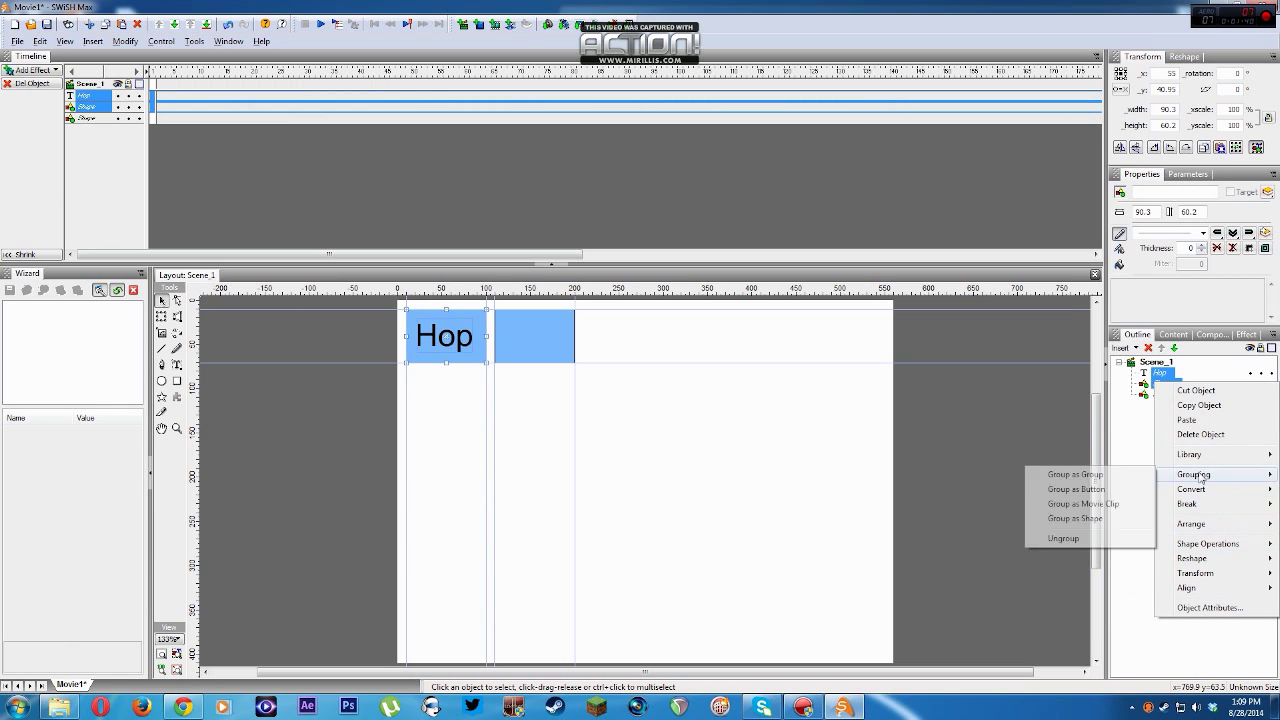
click(1094, 494)
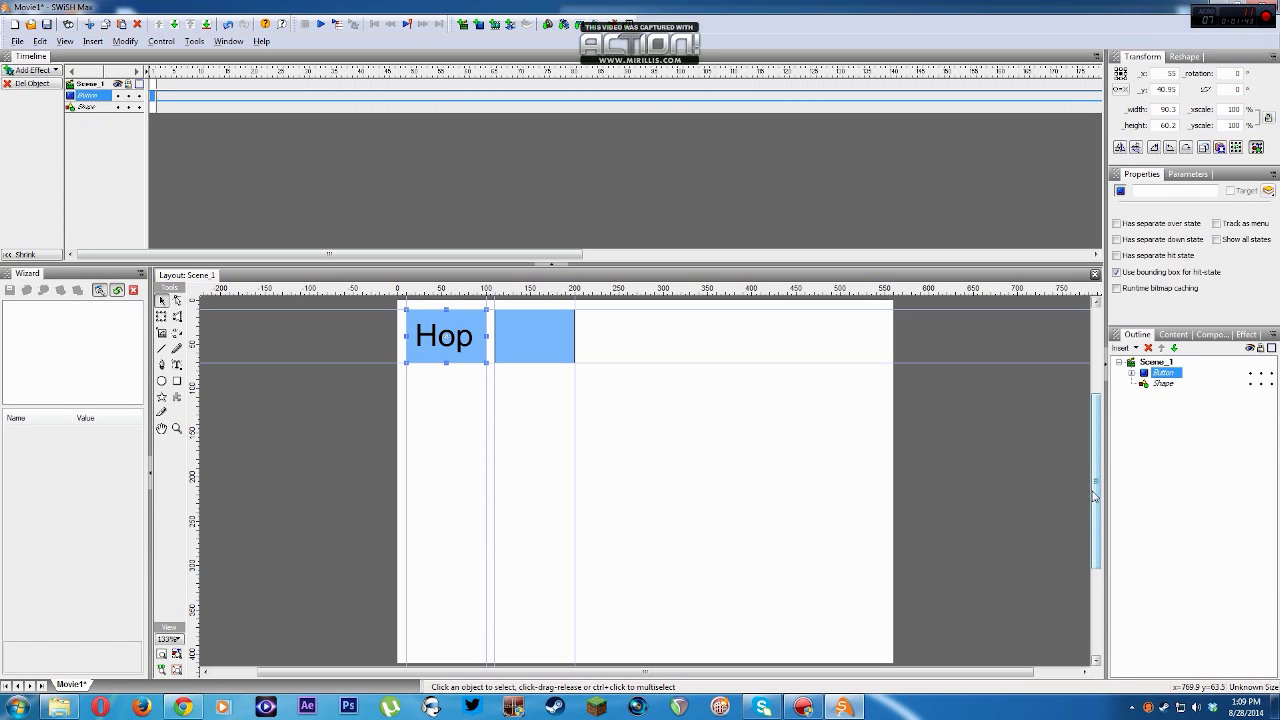
- Examine the Hop button's Up/Over/Down/Hit state and the text and shape it contains
click(1132, 374)
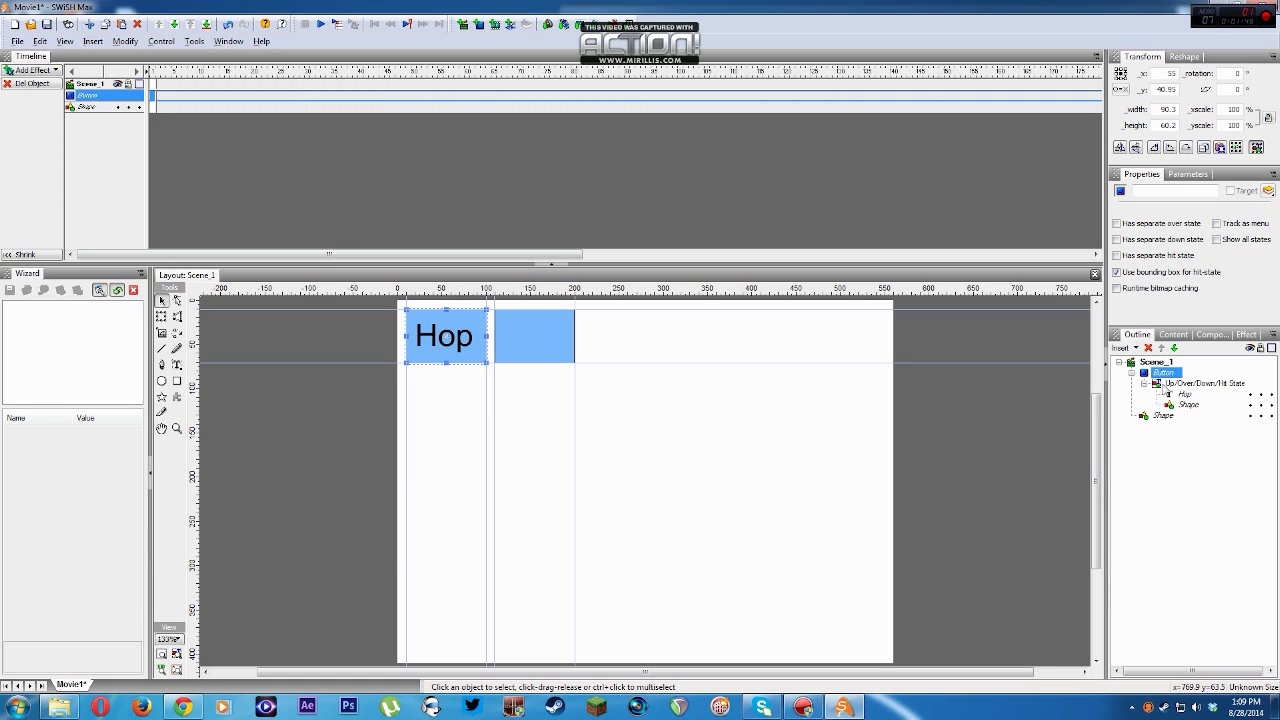
click(1184, 385)
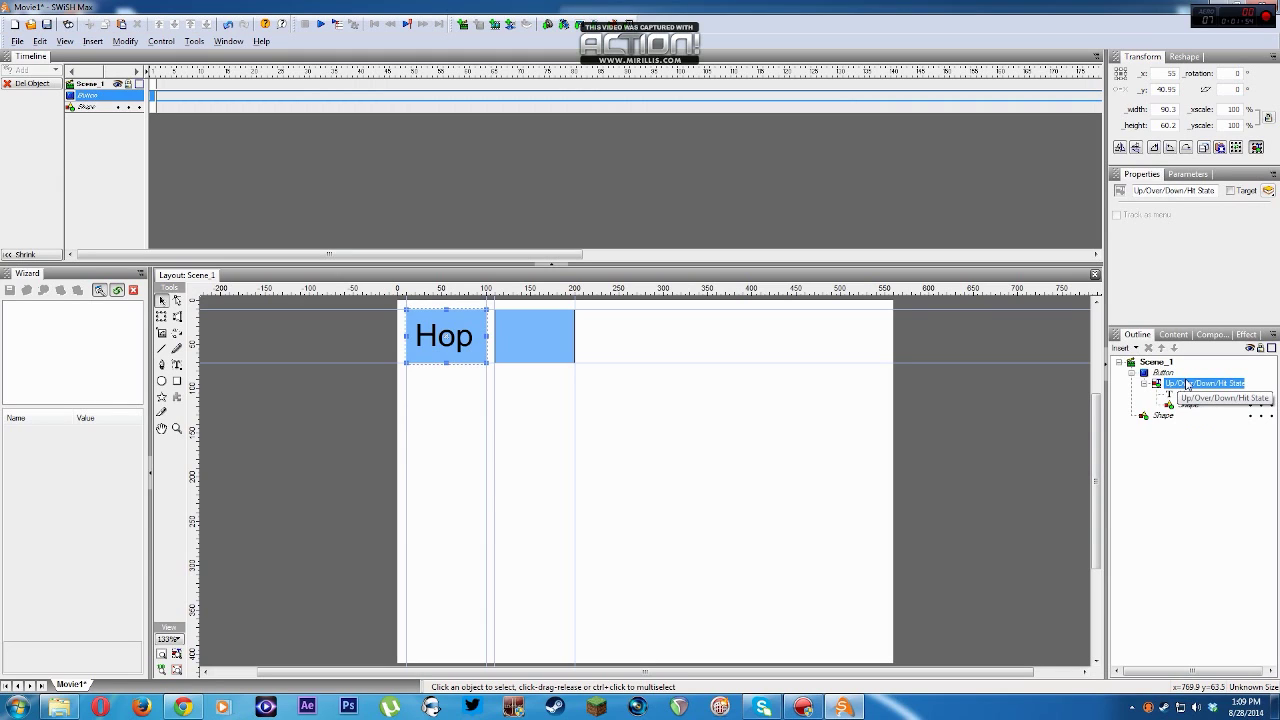
click(1144, 384)
click(1144, 384)
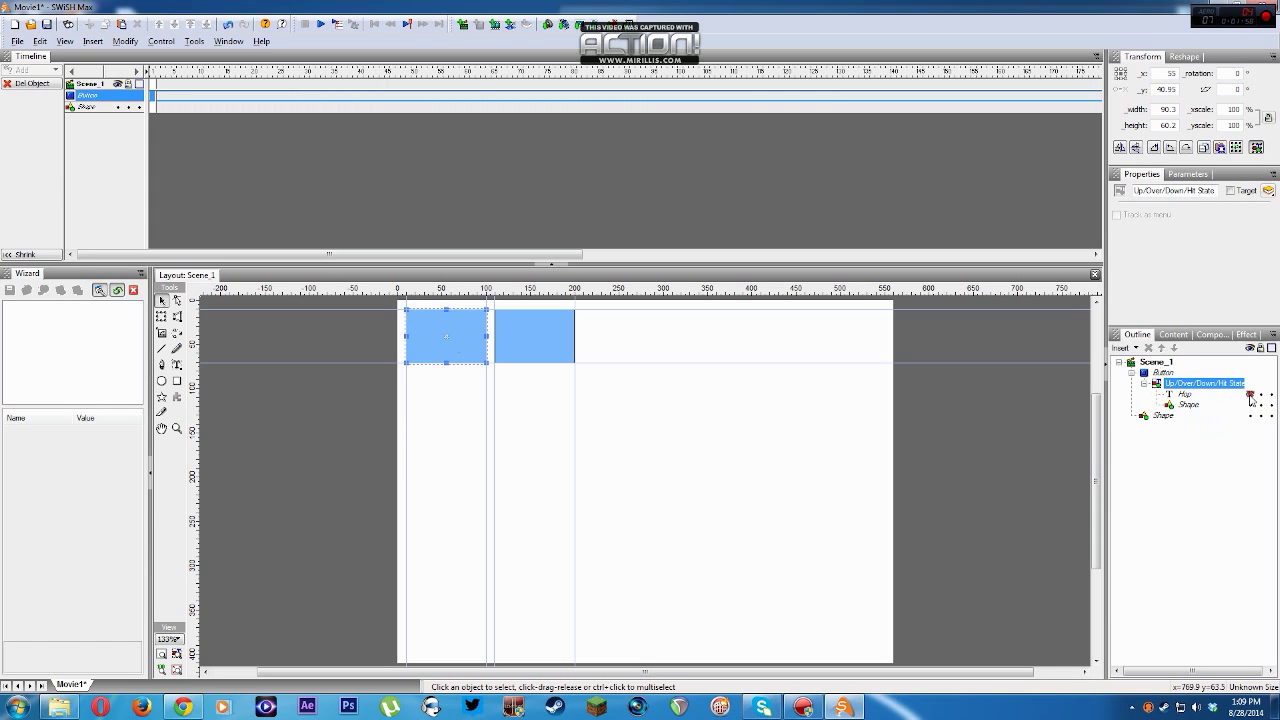
click(1144, 384)
click(1160, 373)
click(1131, 373)
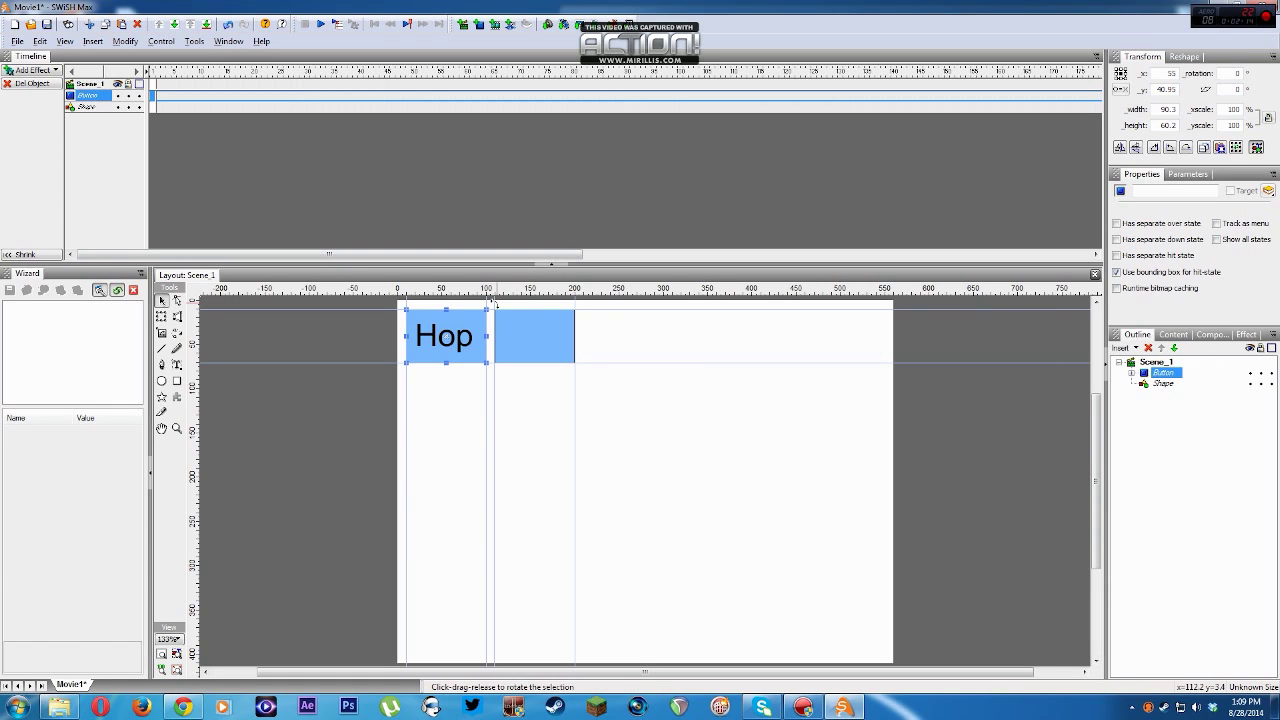
- Import the DUN sound file from the Sounds folder into the content library
click(1172, 339)
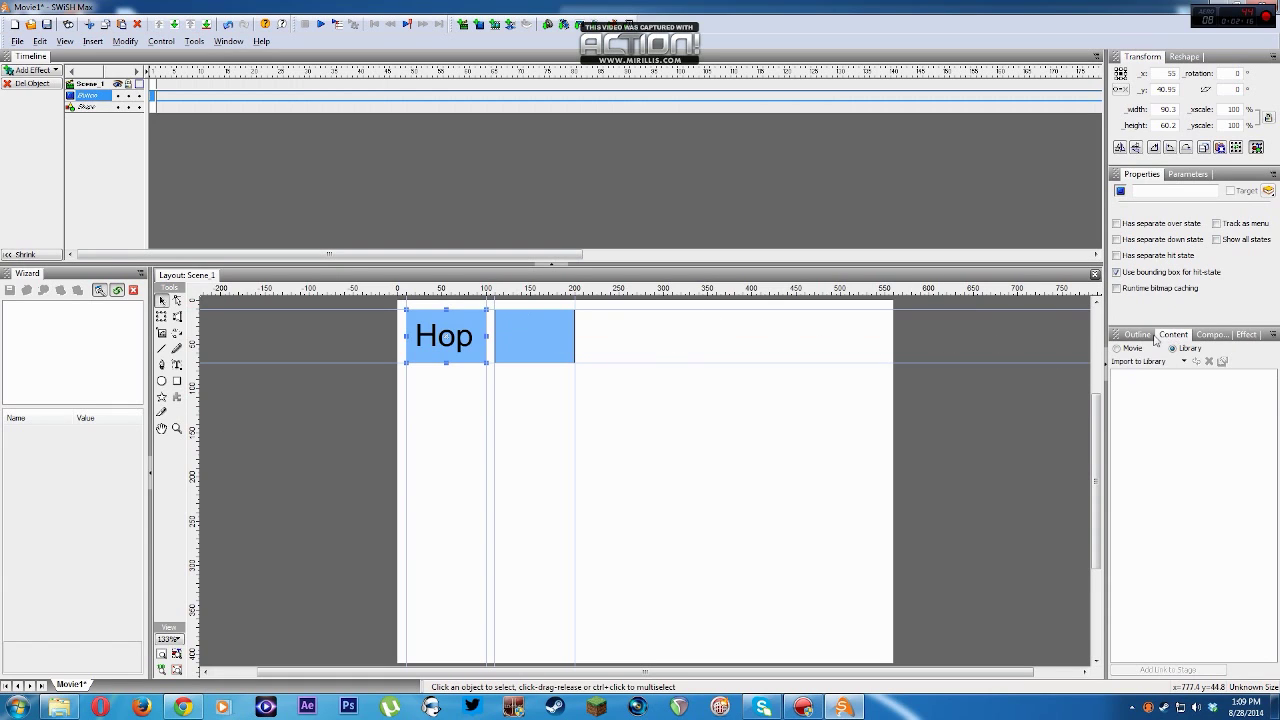
click(1138, 336)
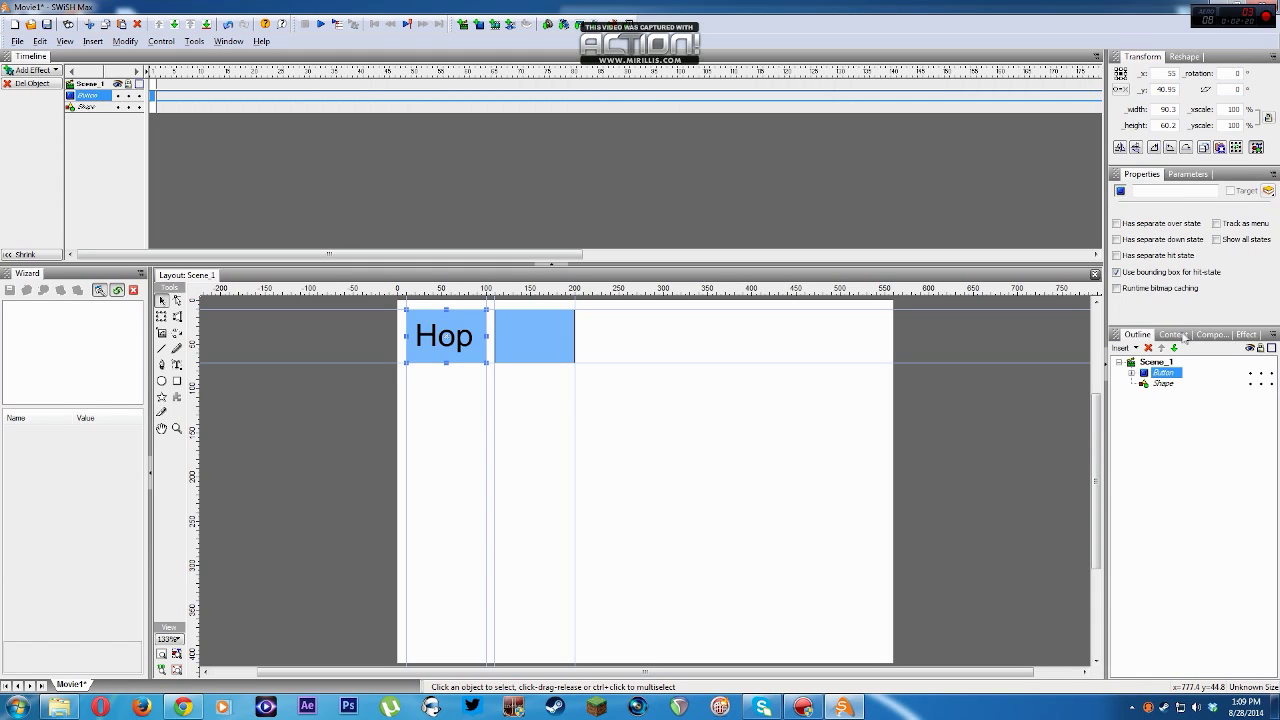
click(1180, 339)
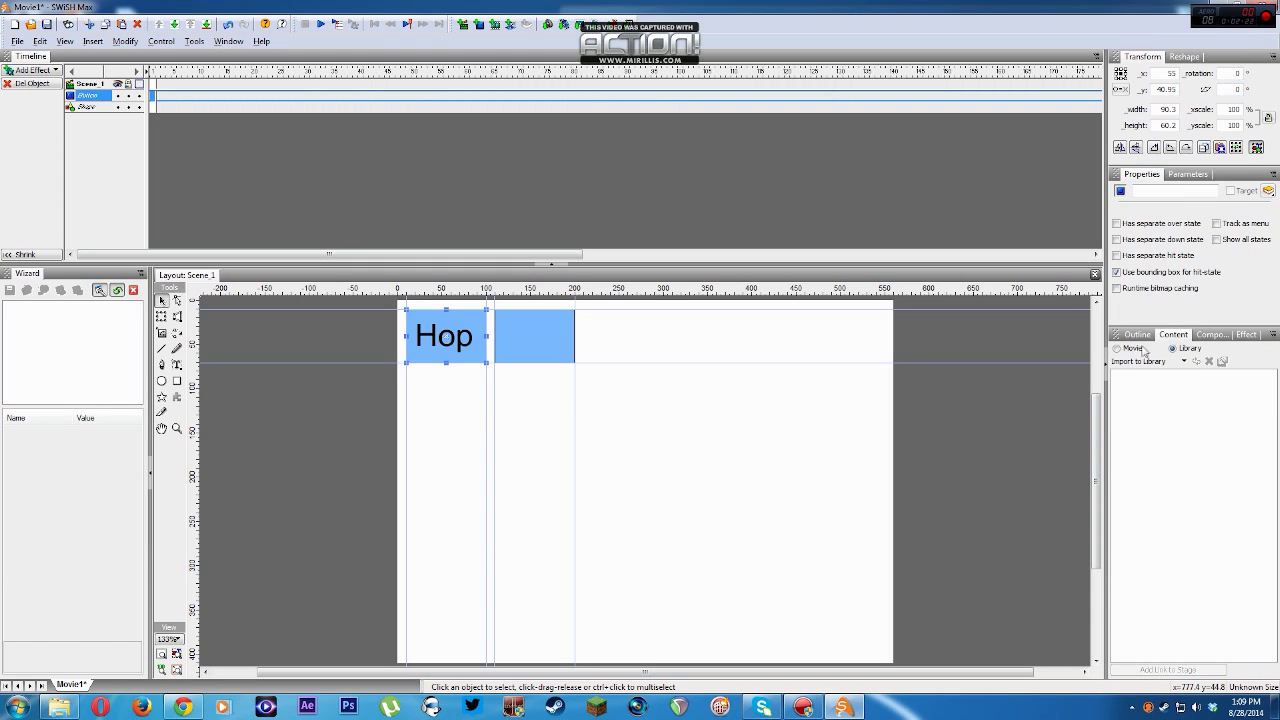
click(1172, 349)
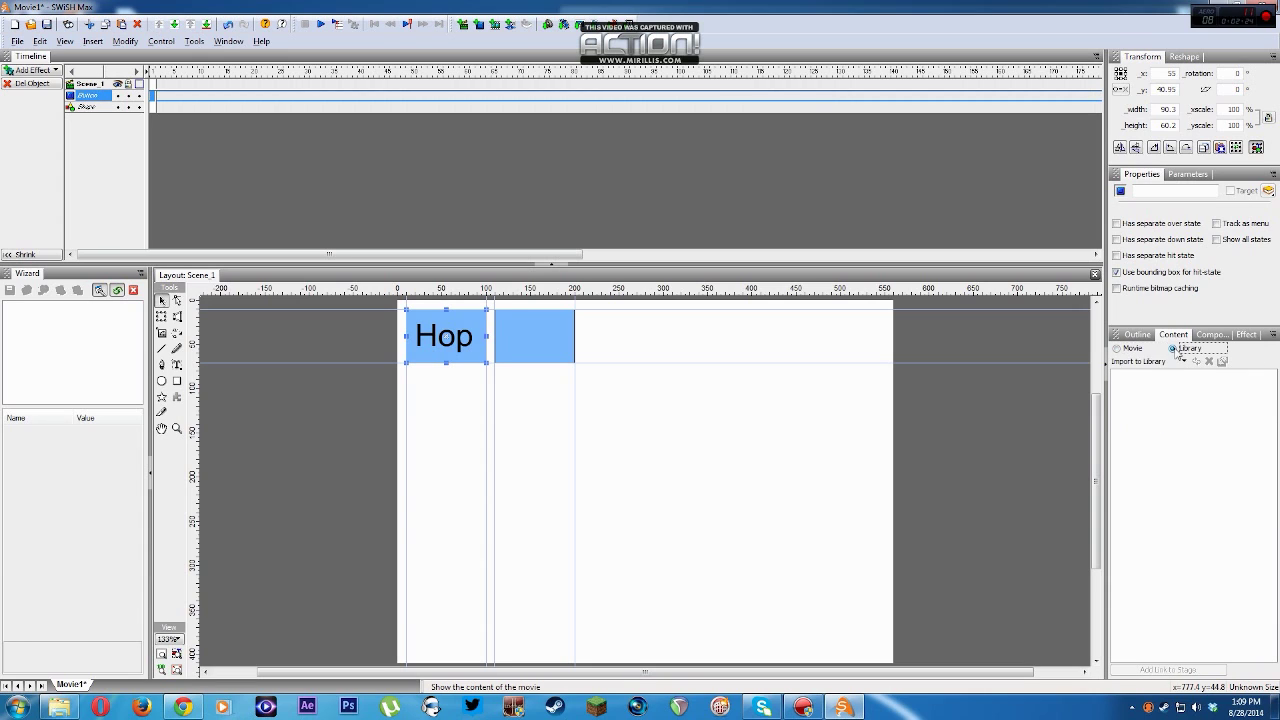
click(1180, 362)
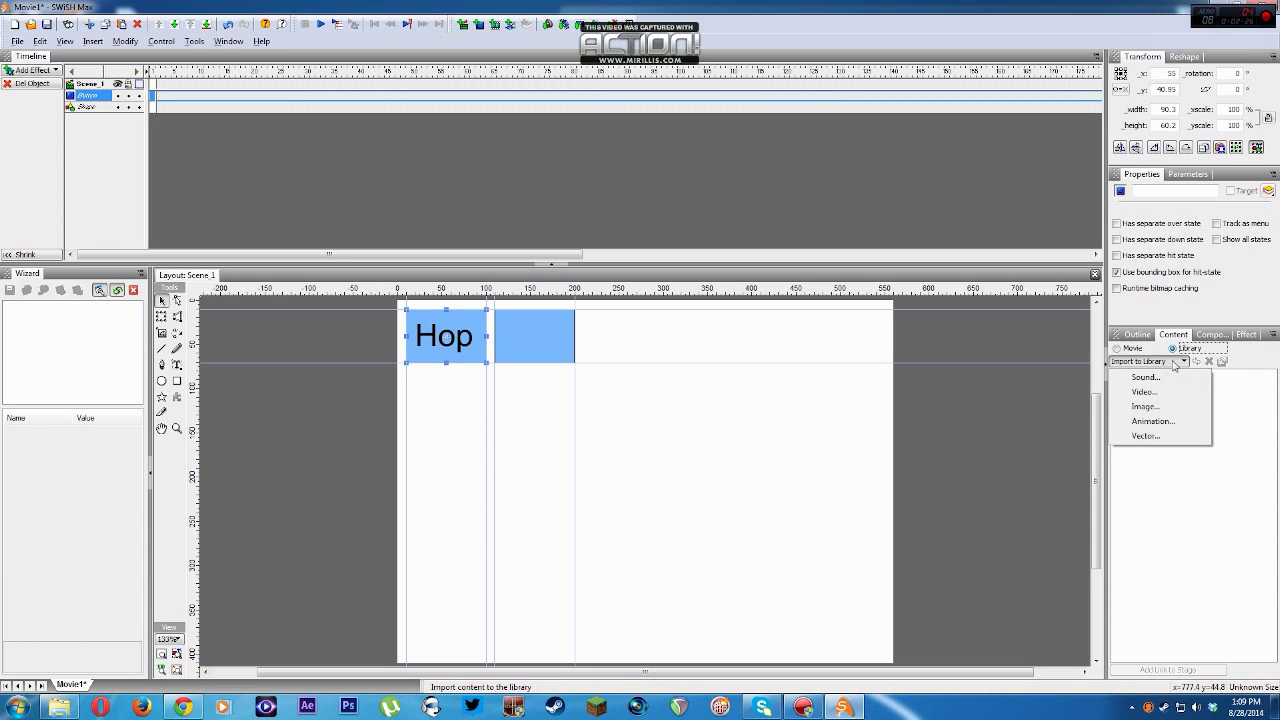
click(1153, 378)
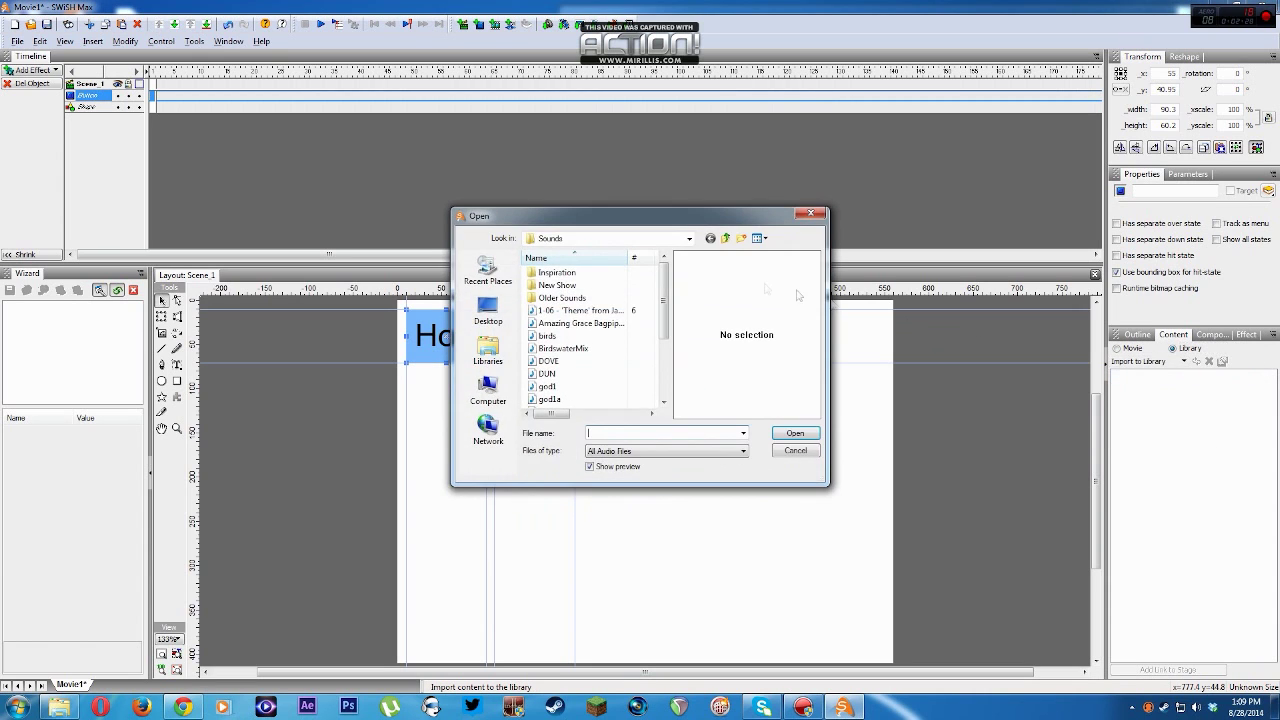
mouse_move(663, 297)
mouse_down()
mouse_move(663, 345)
mouse_move(664, 300)
mouse_up()
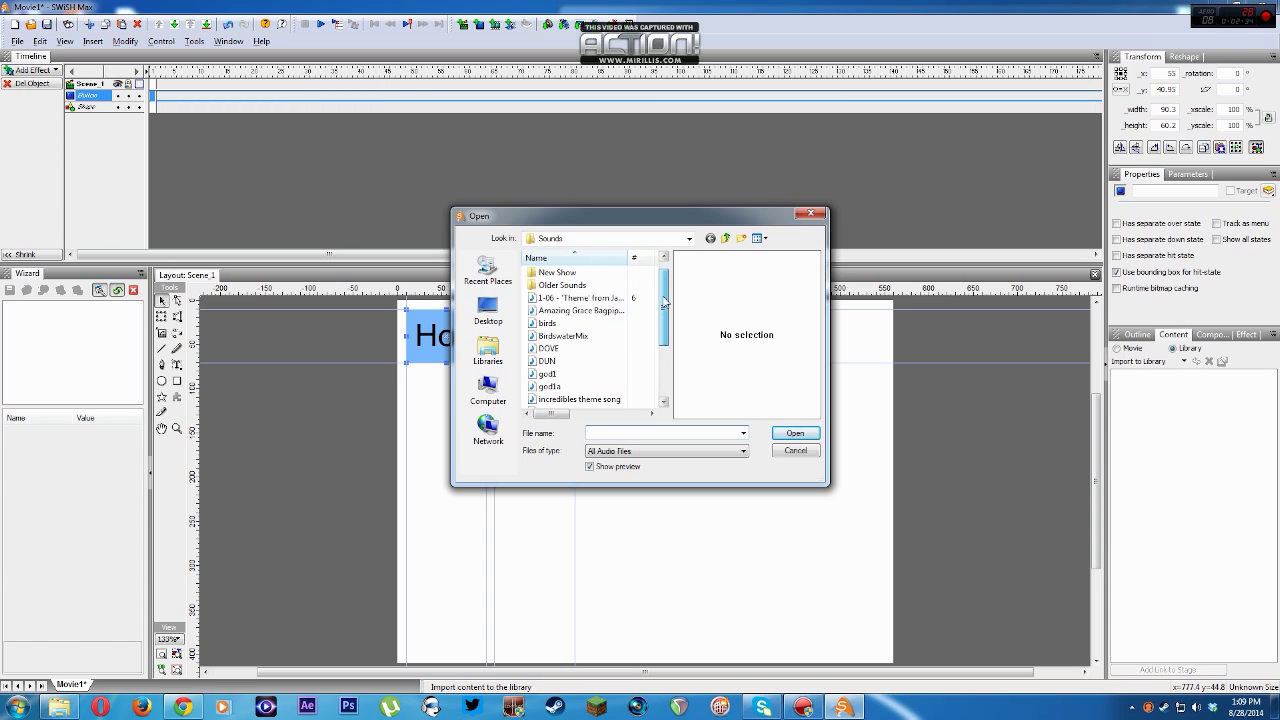
drag(664, 300, 666, 360)
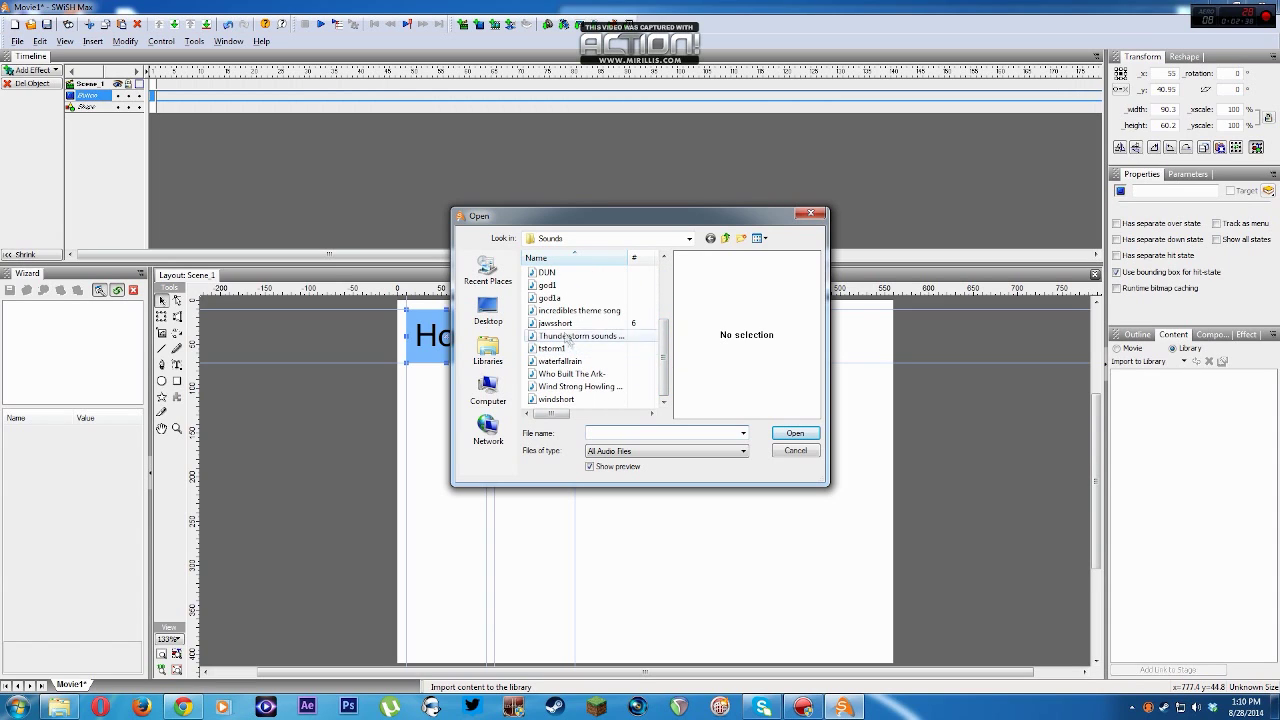
double_click(590, 274)
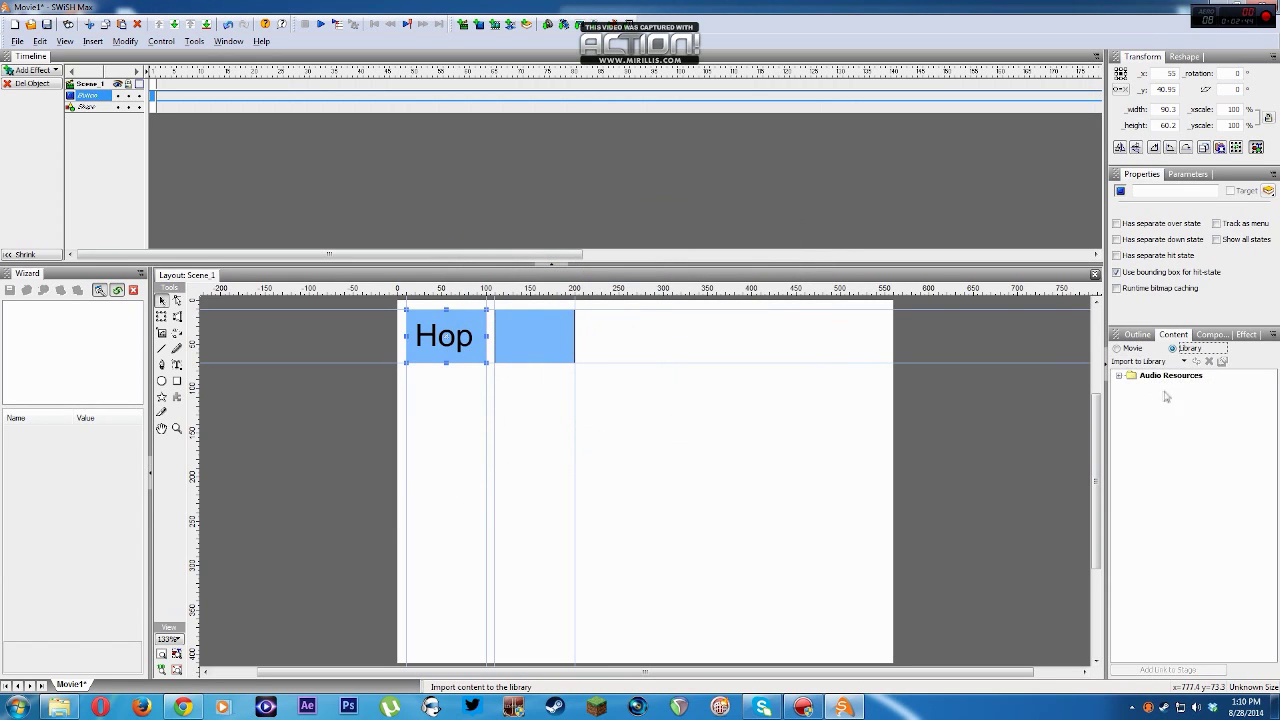
- Locate the imported DUN sound under Audio Resources and name the new button group Hop in the scene outline
click(1119, 376)
click(1158, 387)
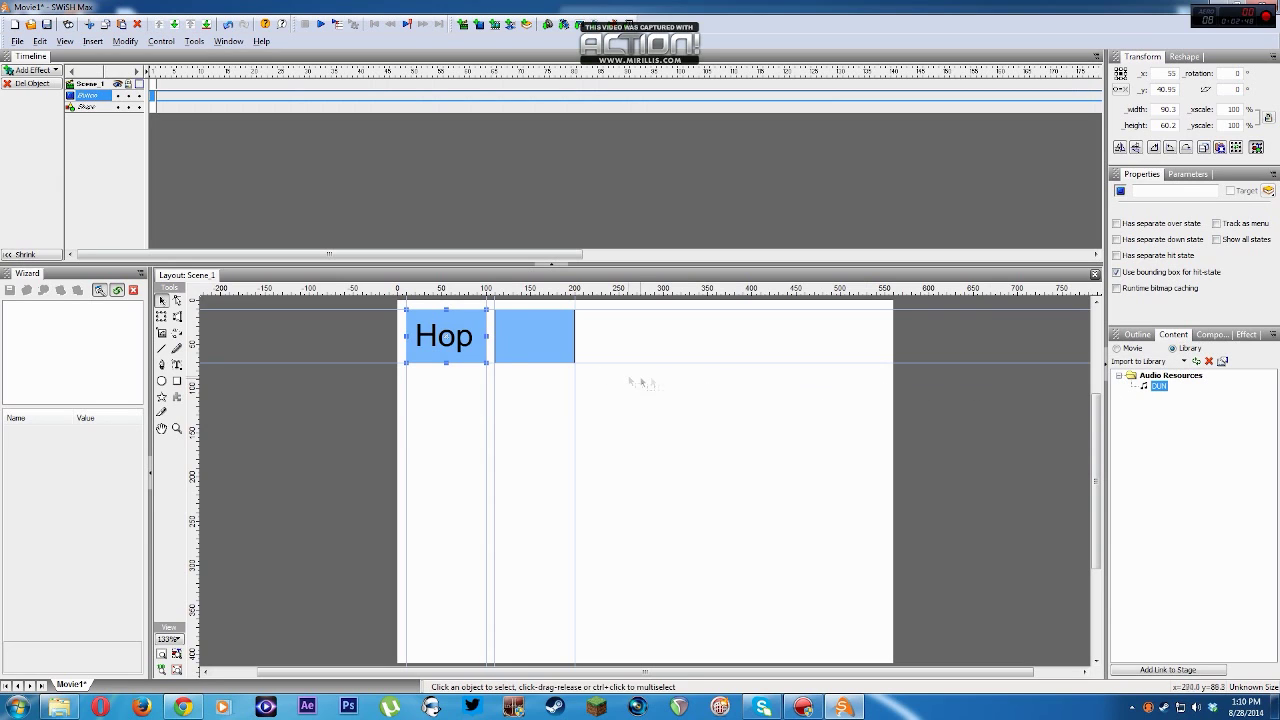
click(1138, 334)
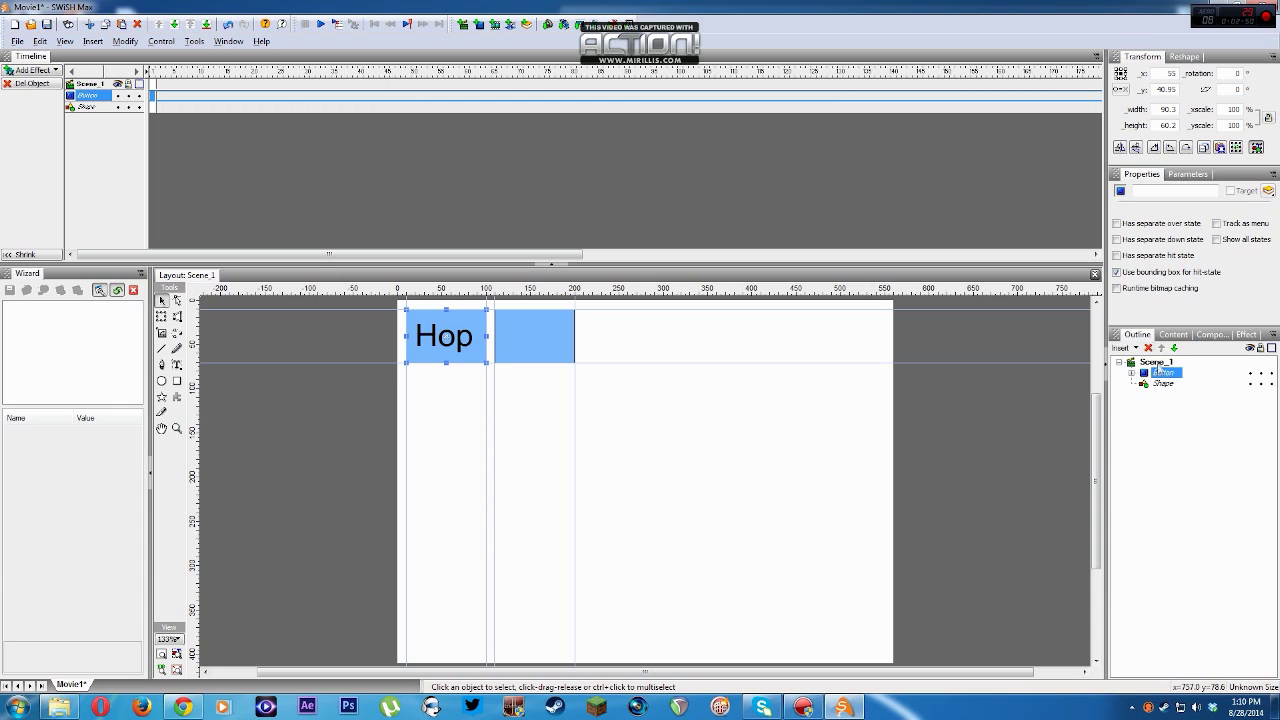
click(1162, 374)
click(1163, 374)
key(Return)
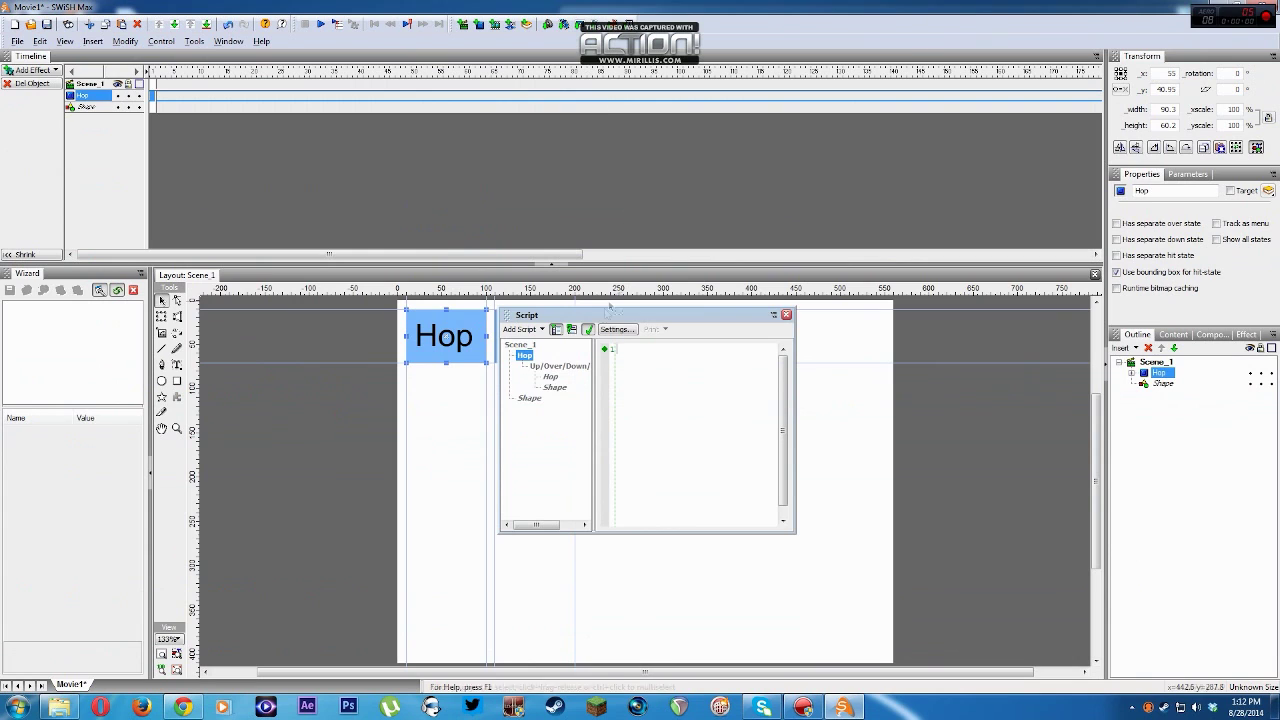
- Dock the floating Script panel alongside the Scene_1 layout
drag(553, 318, 240, 279)
click(200, 276)
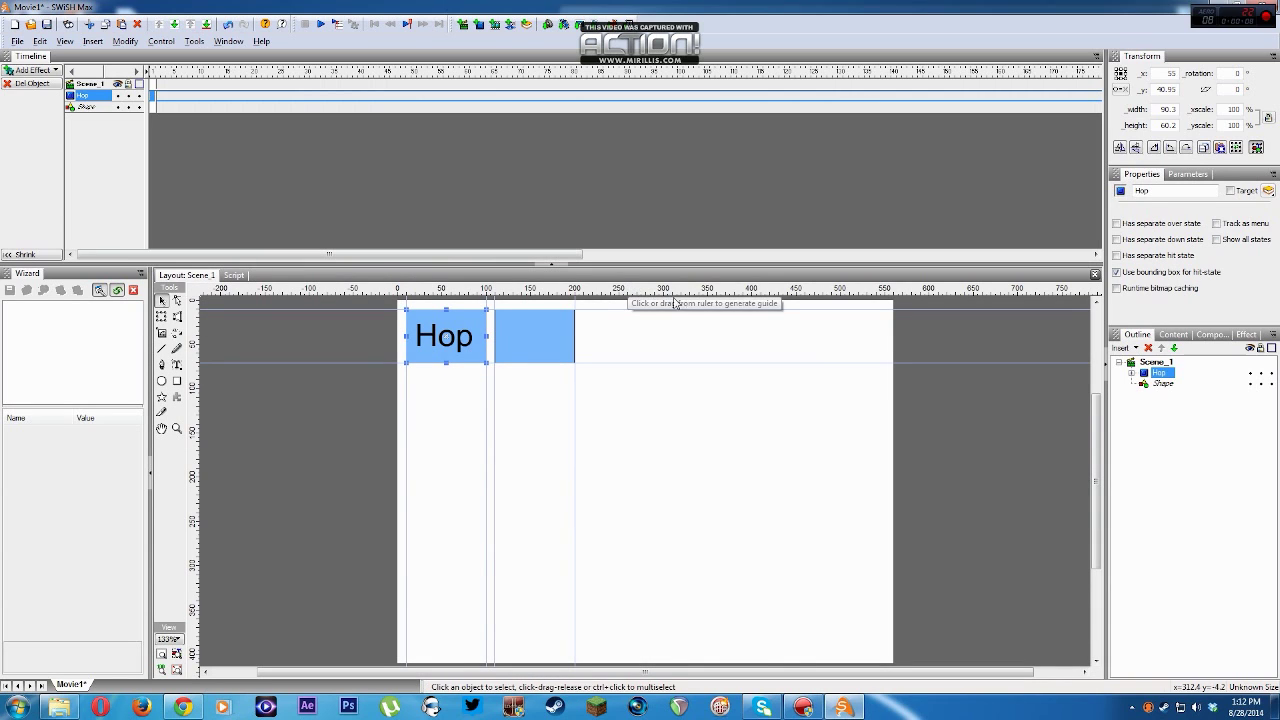
click(238, 275)
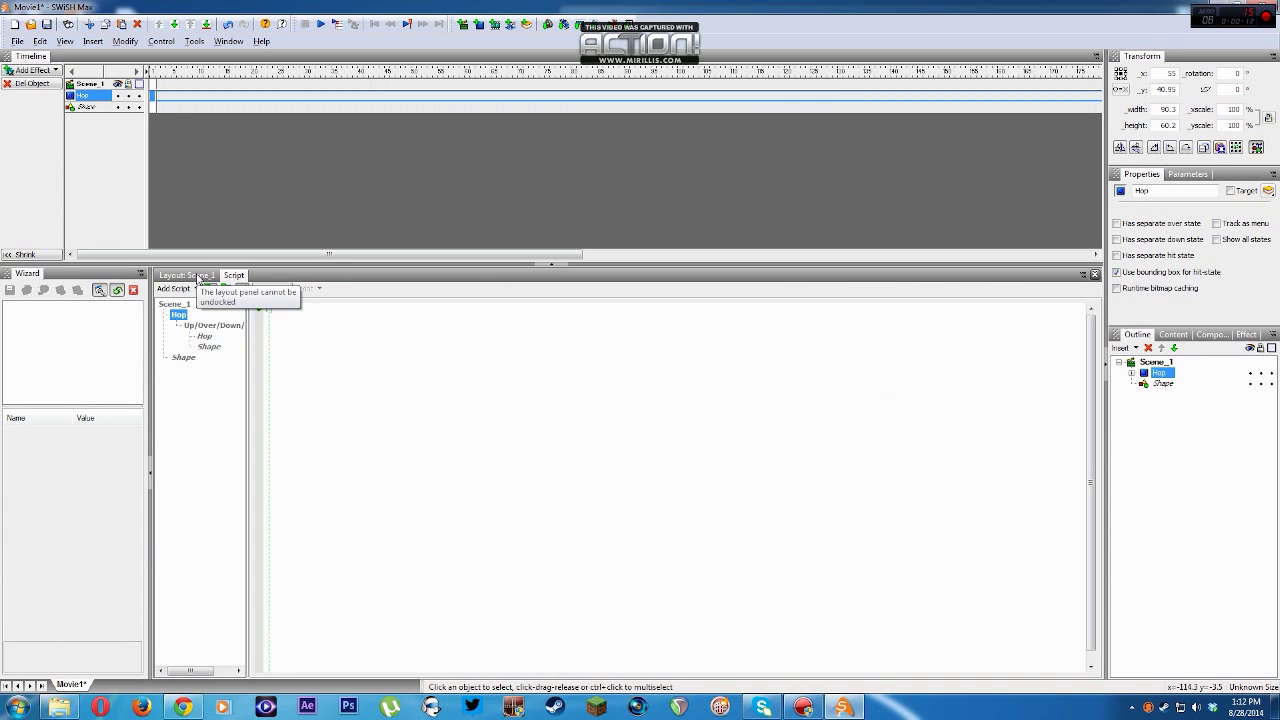
click(199, 276)
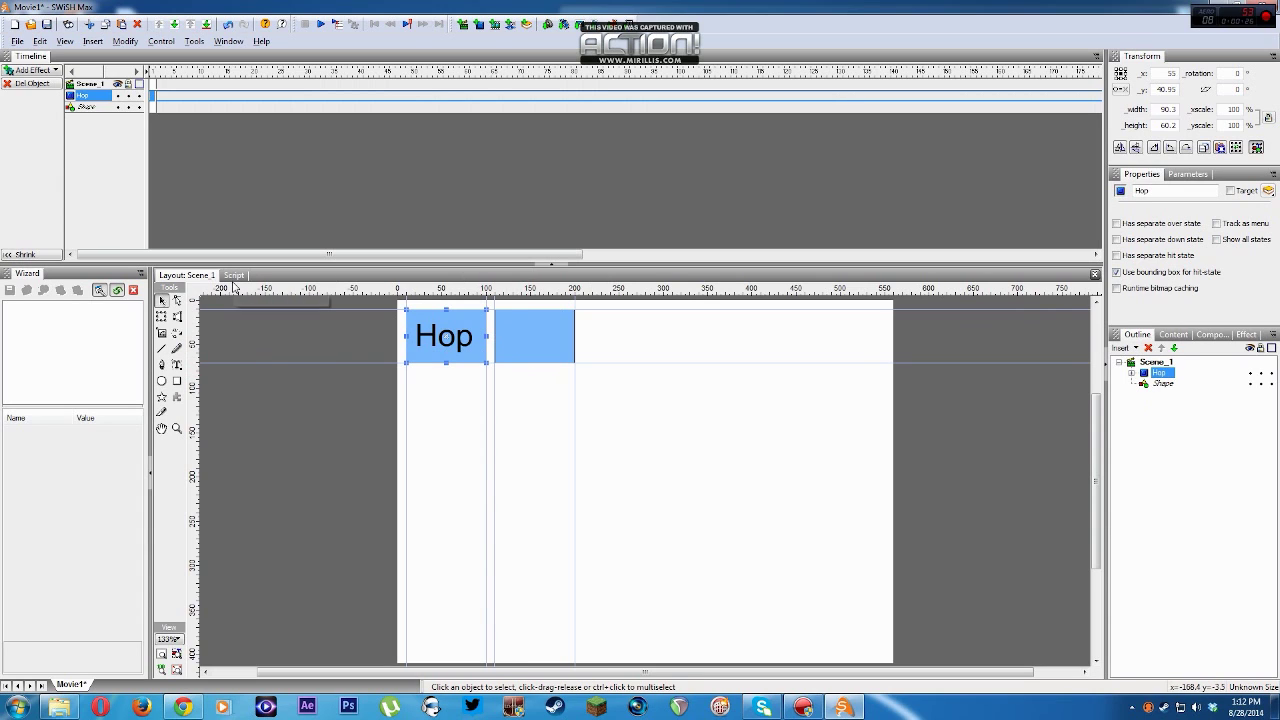
- Check the DUN sound's name in the library and add an on (press) event to the Hop button's script
click(1168, 336)
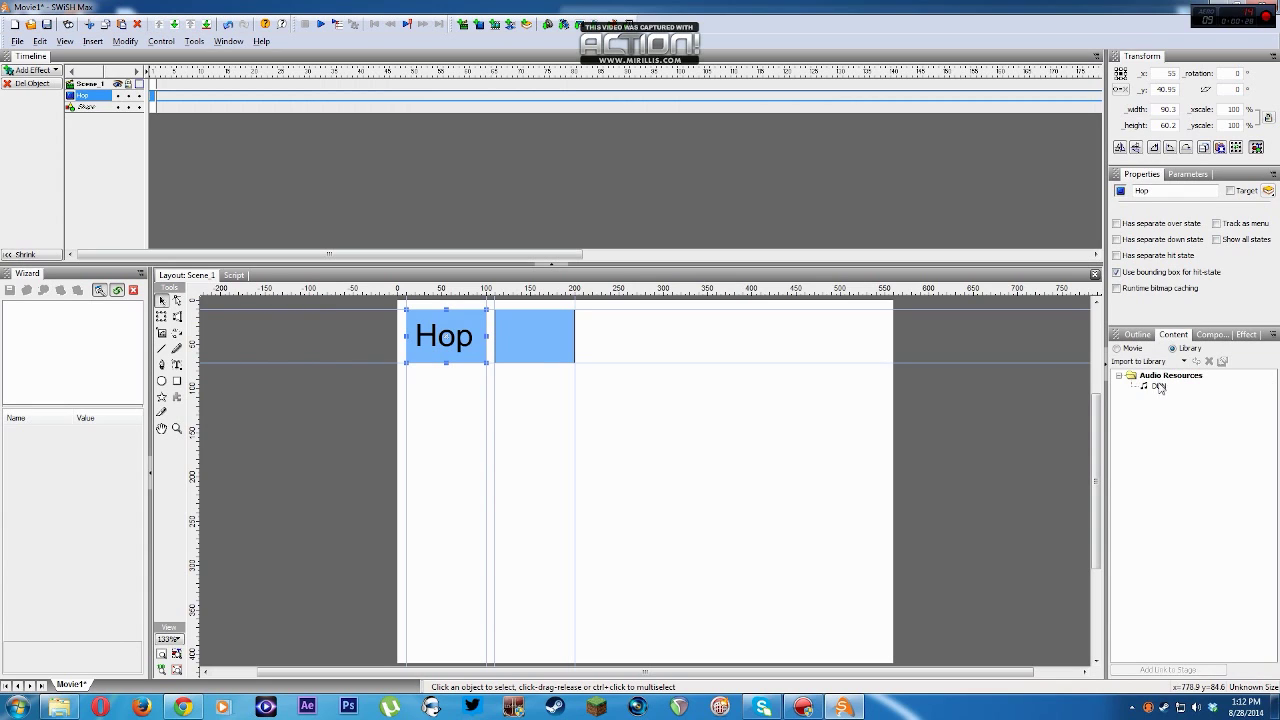
click(1137, 336)
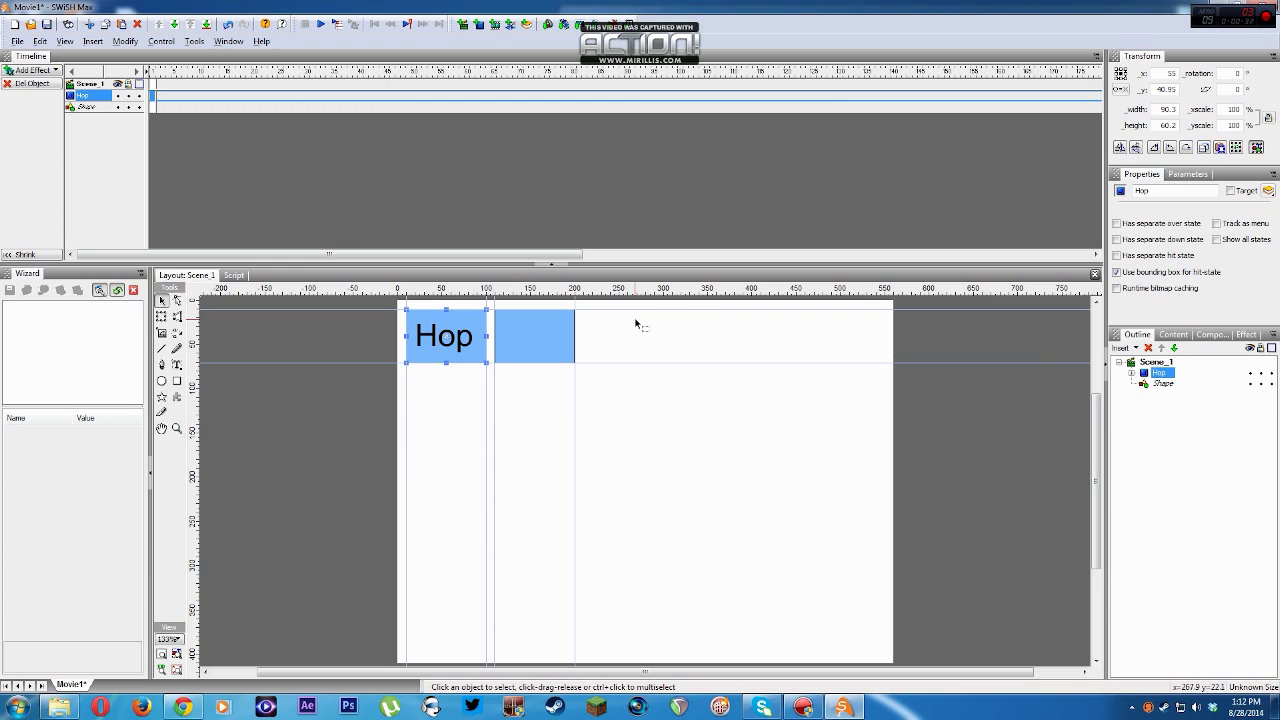
click(233, 276)
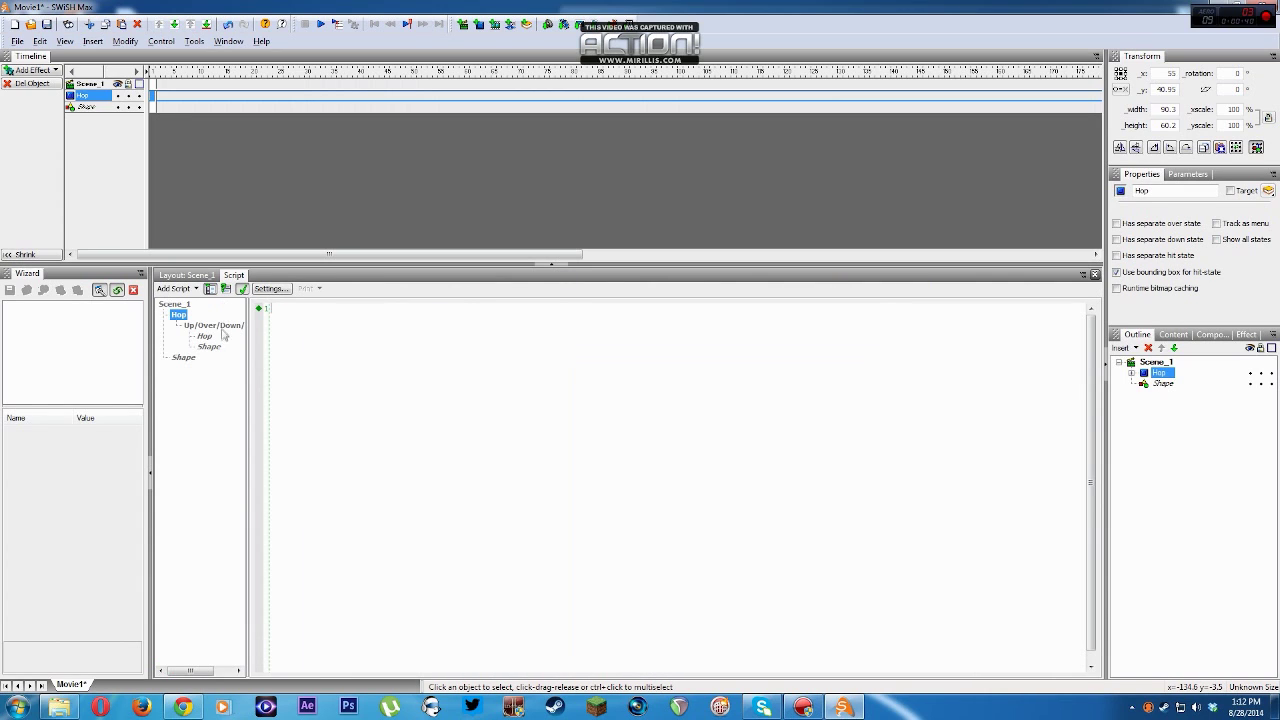
drag(185, 362, 181, 318)
click(176, 288)
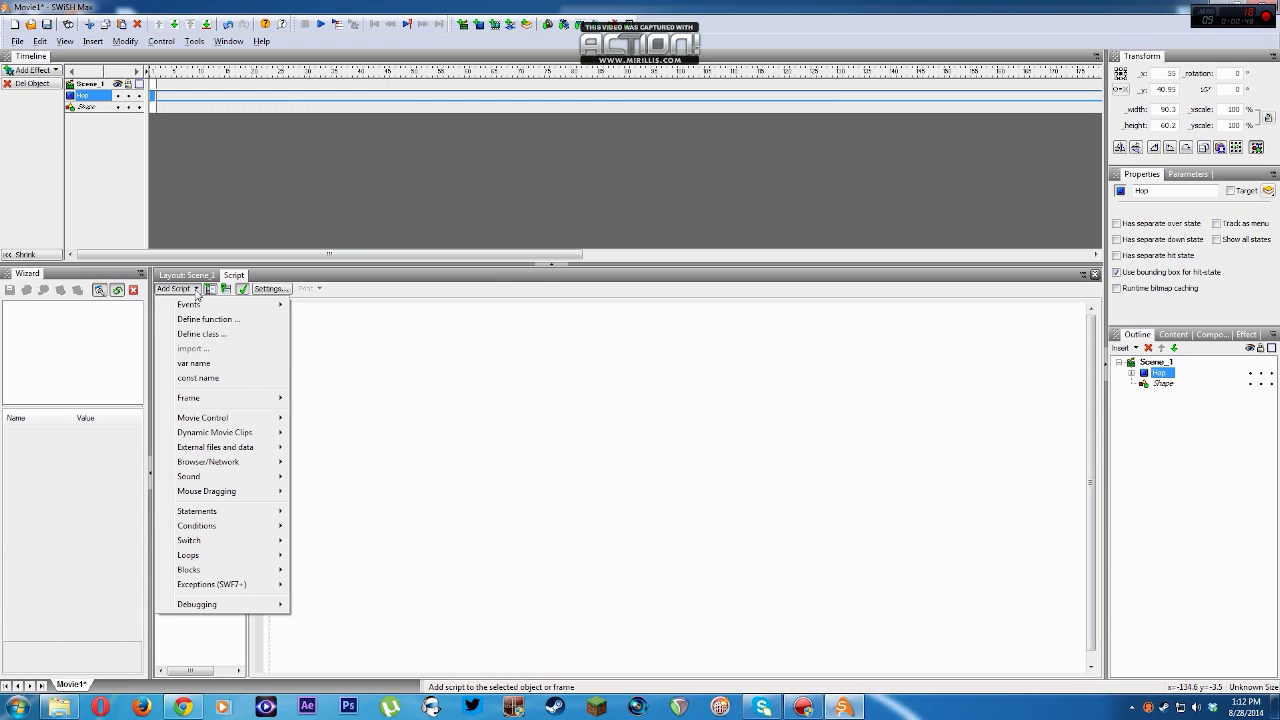
mouse_move(199, 304)
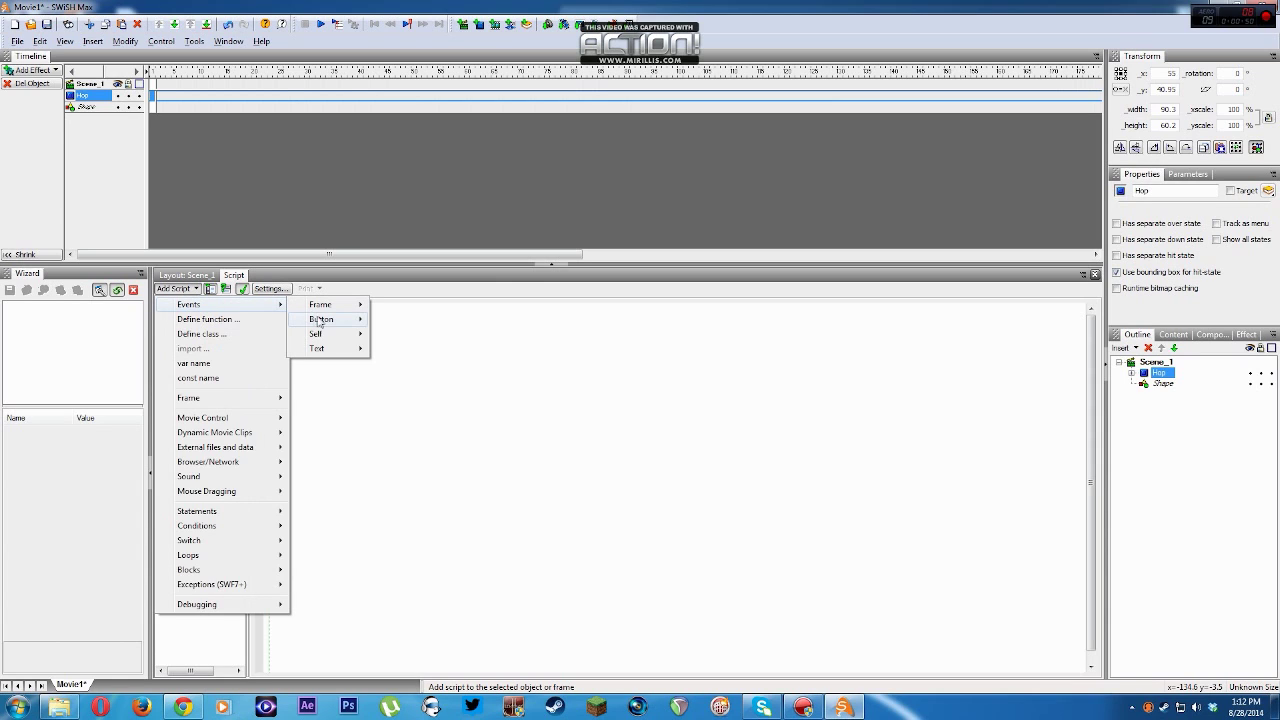
mouse_move(321, 320)
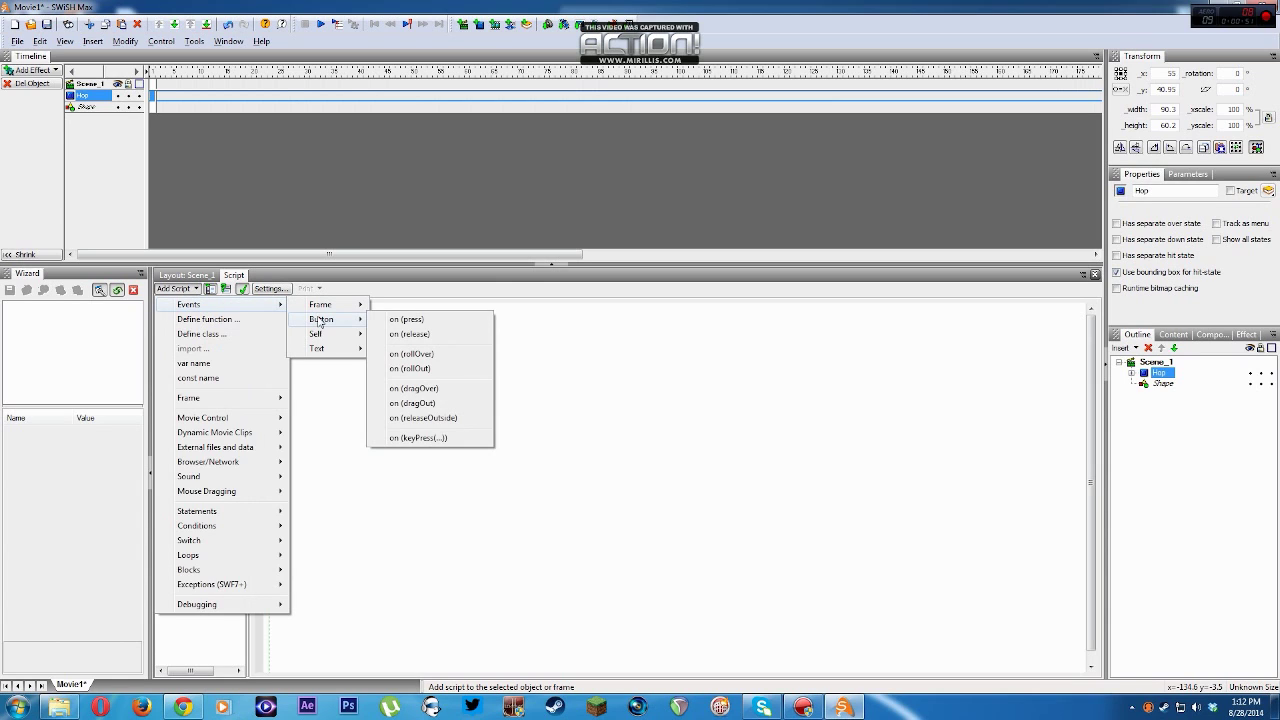
click(407, 319)
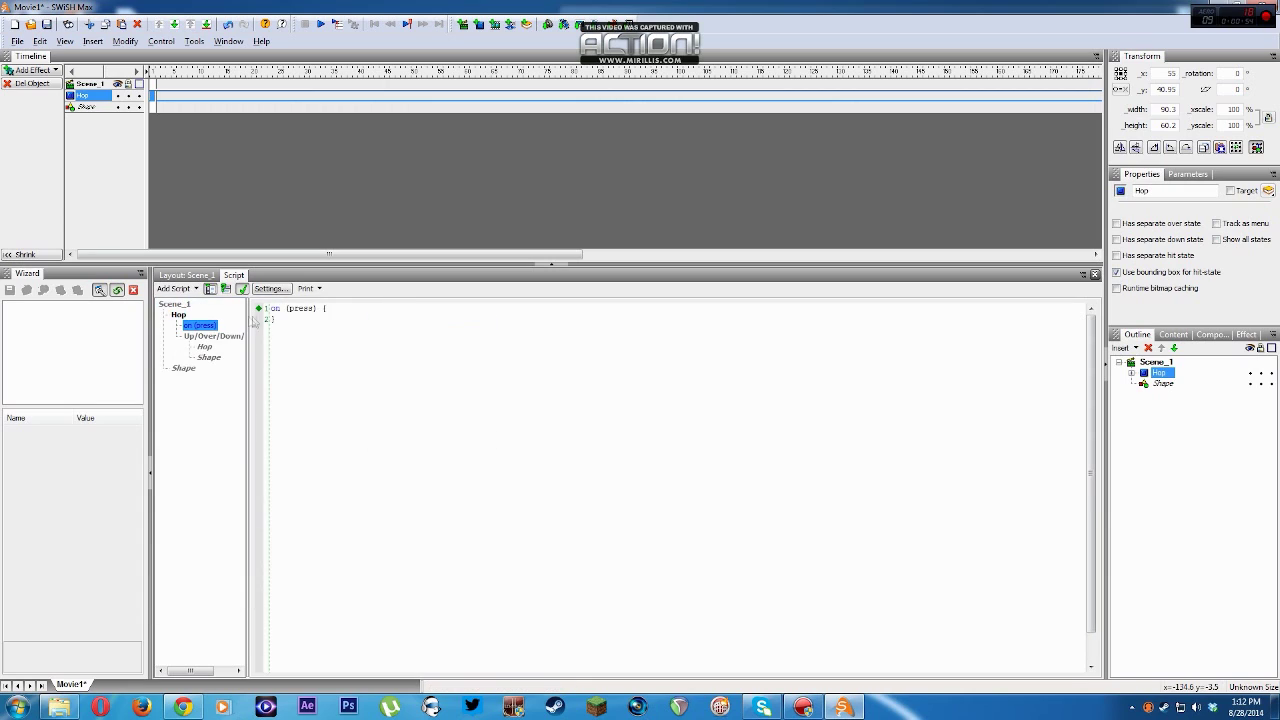
- Add a playSound action for the sound "DUN" inside the Hop button's on (press) event
click(195, 290)
mouse_move(215, 477)
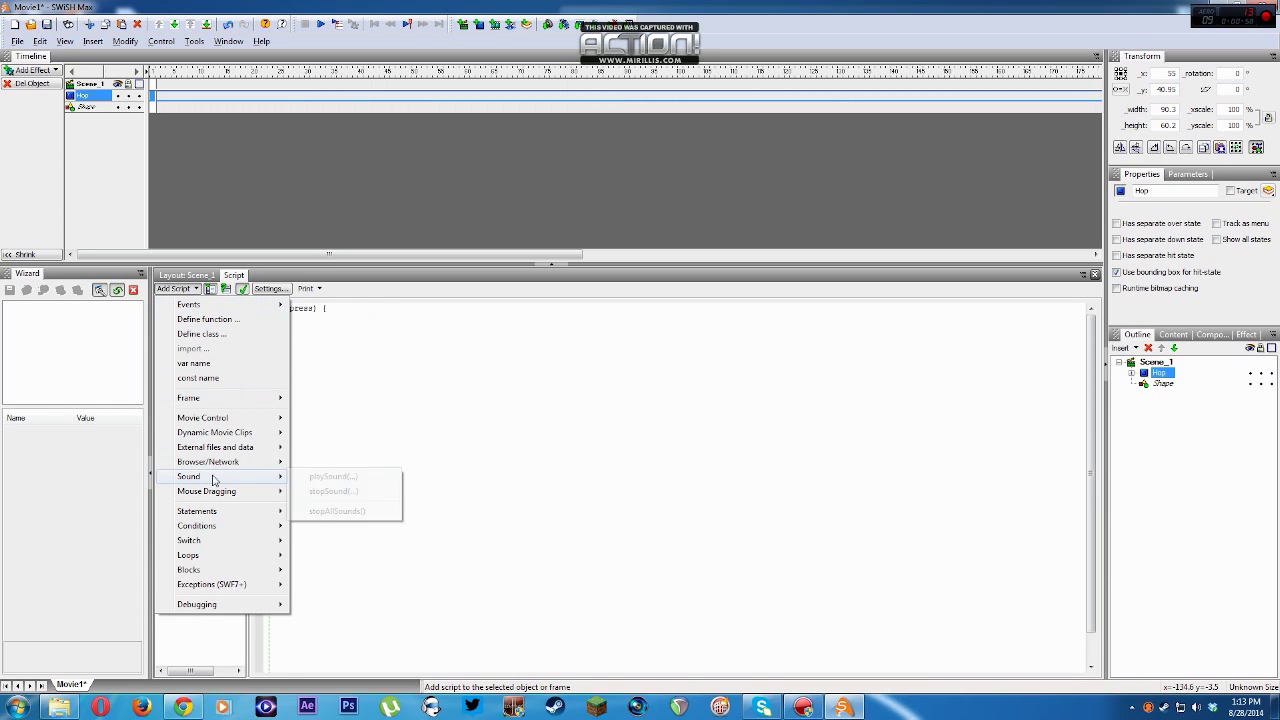
click(331, 477)
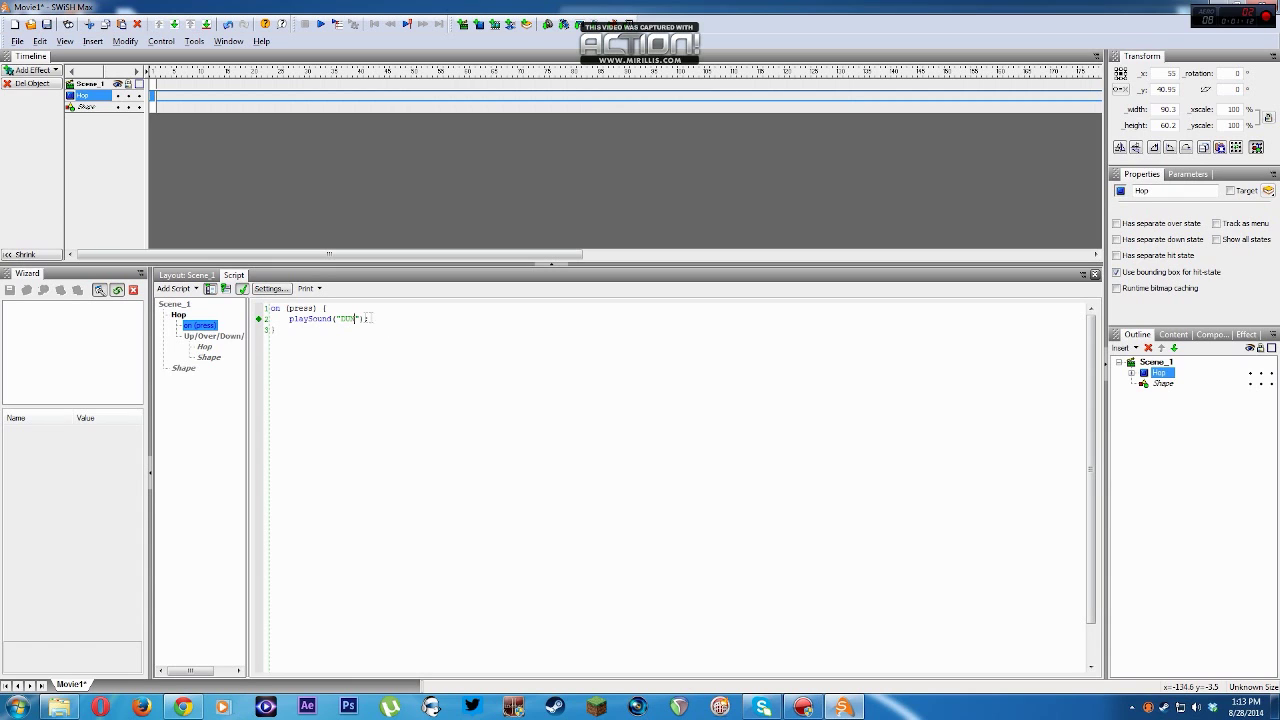
- Test the movie as an SWF in Flash Player and close the player
click(190, 275)
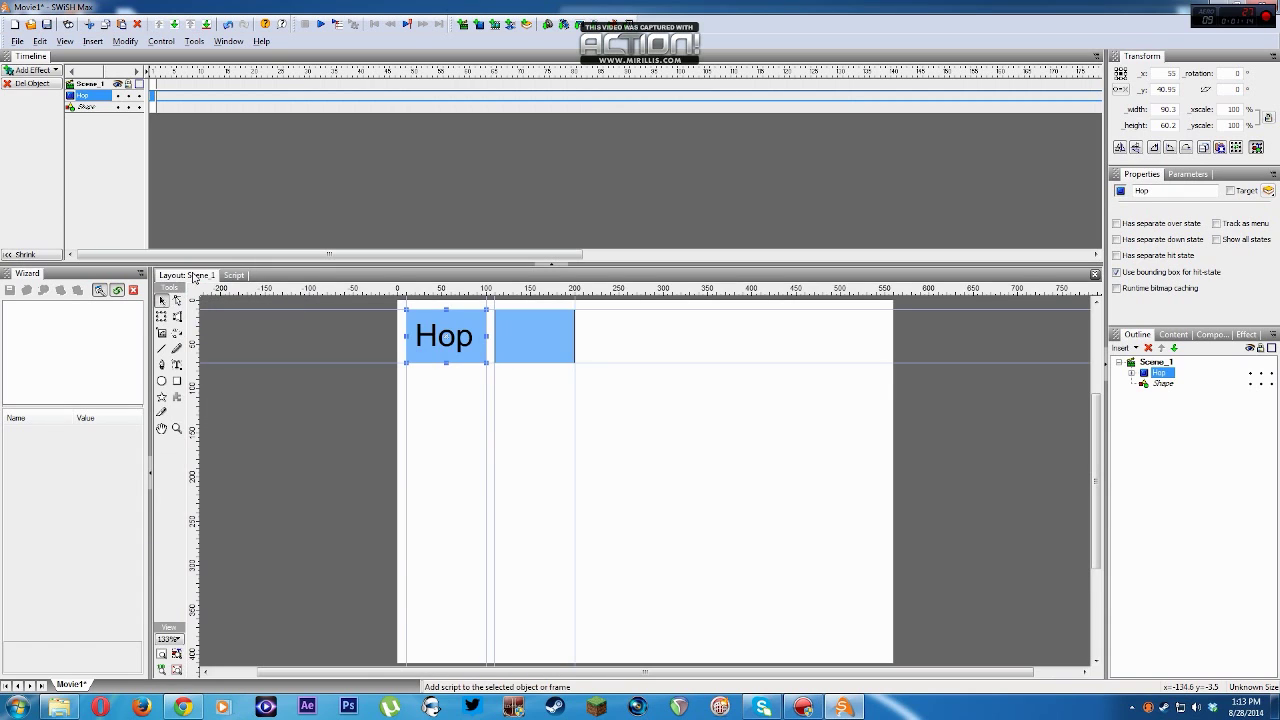
click(18, 41)
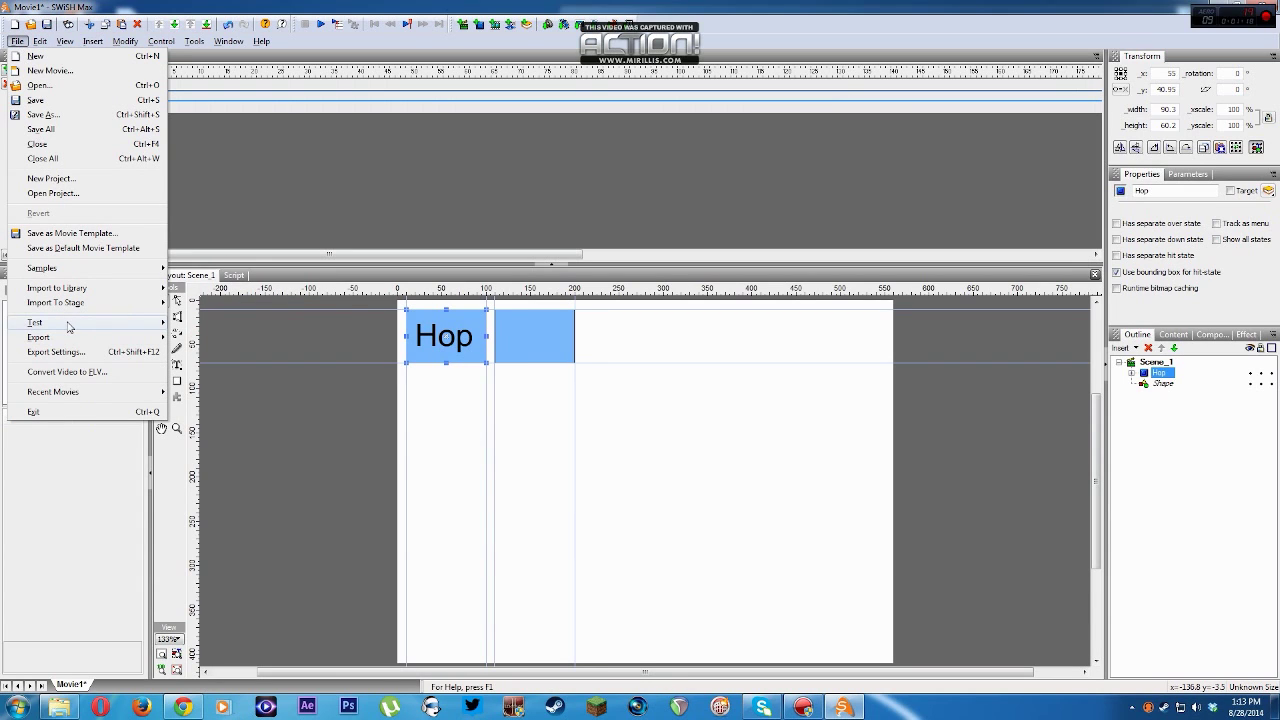
mouse_move(73, 325)
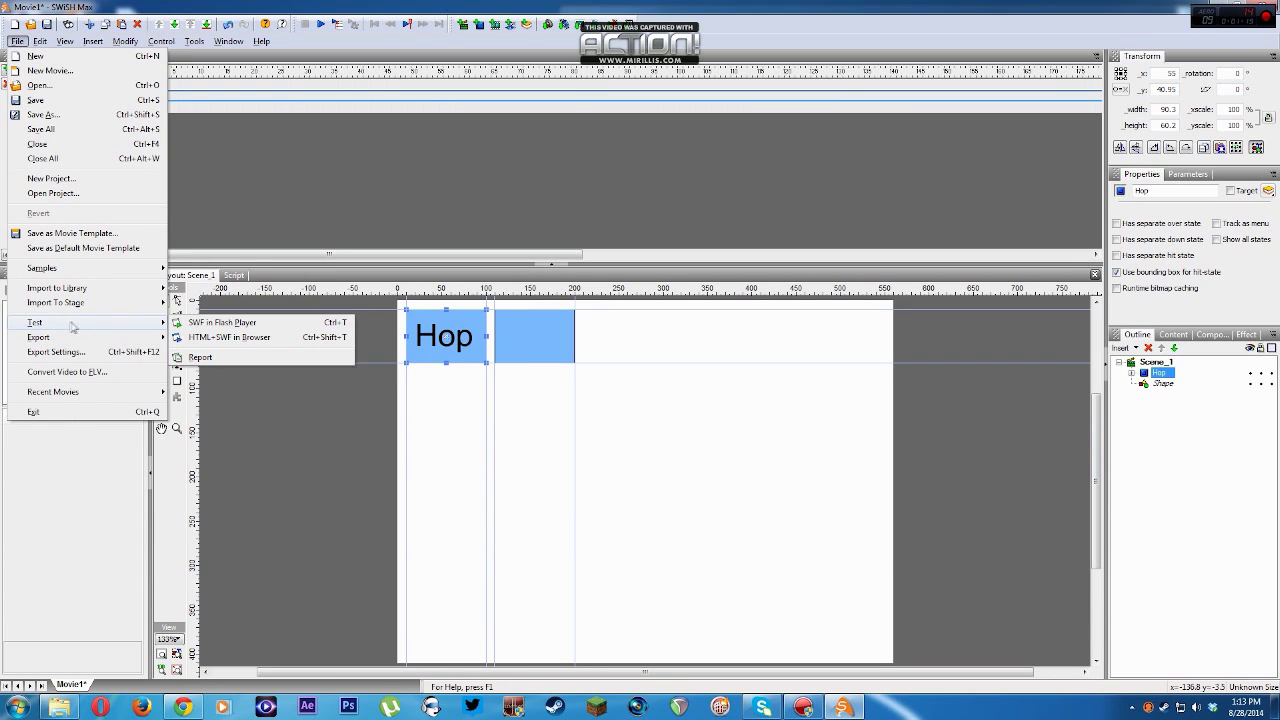
click(219, 323)
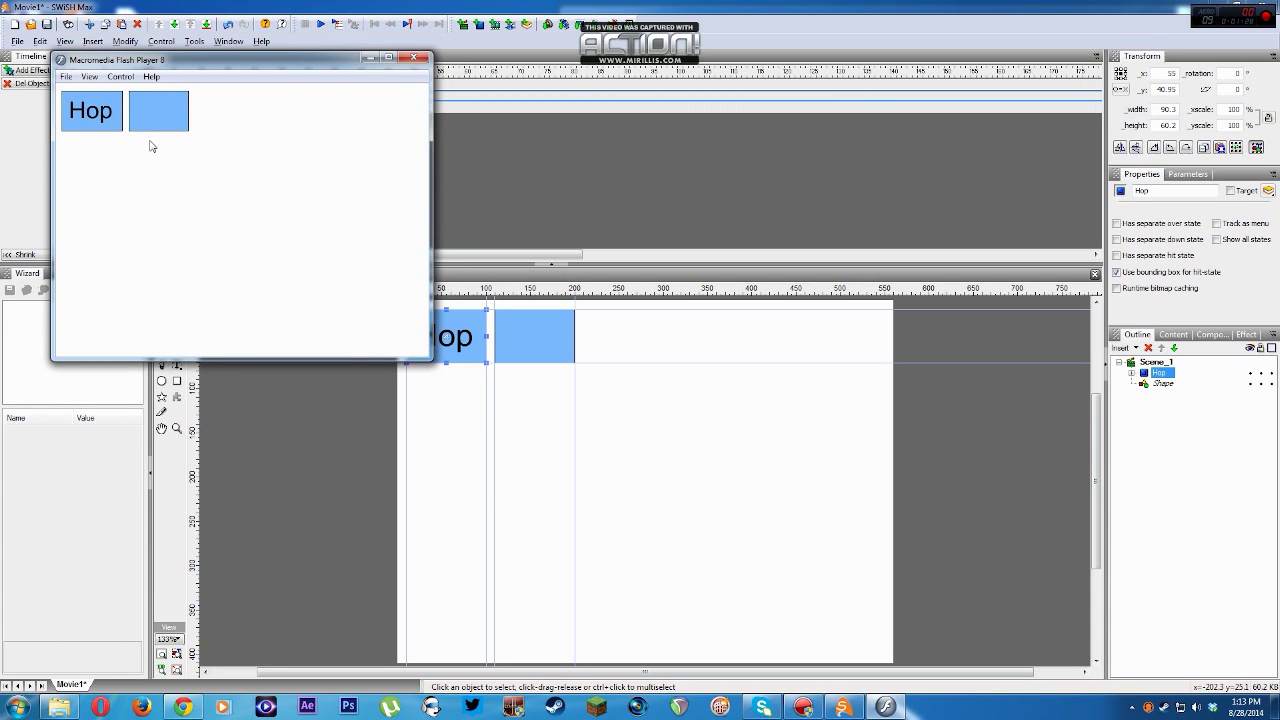
click(413, 57)
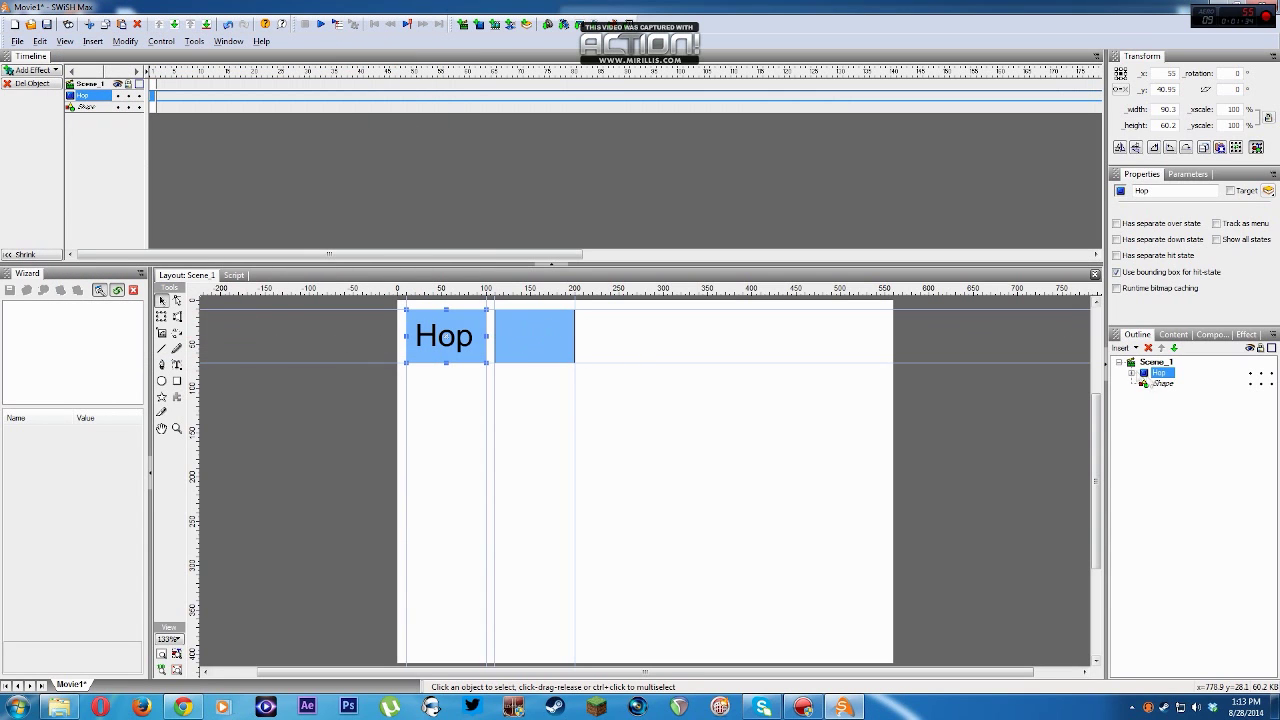
- Add the text "STOP" and centre it over the second rectangle
click(1162, 384)
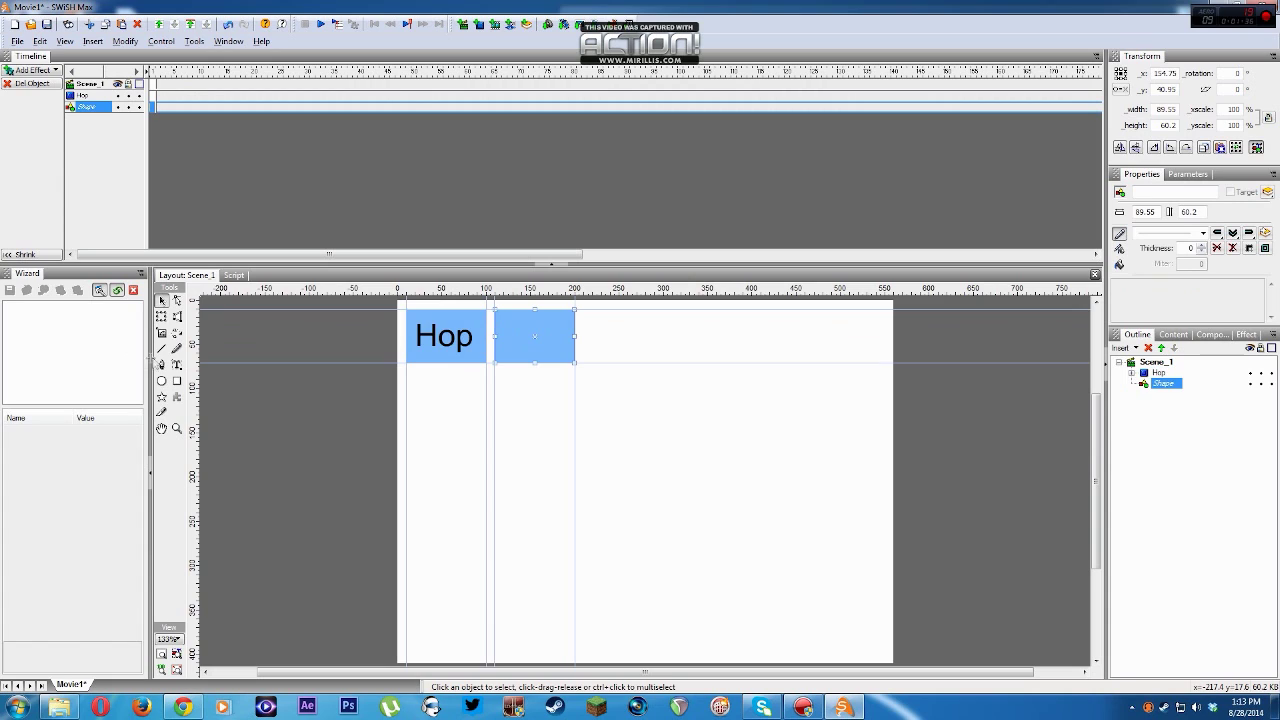
click(177, 365)
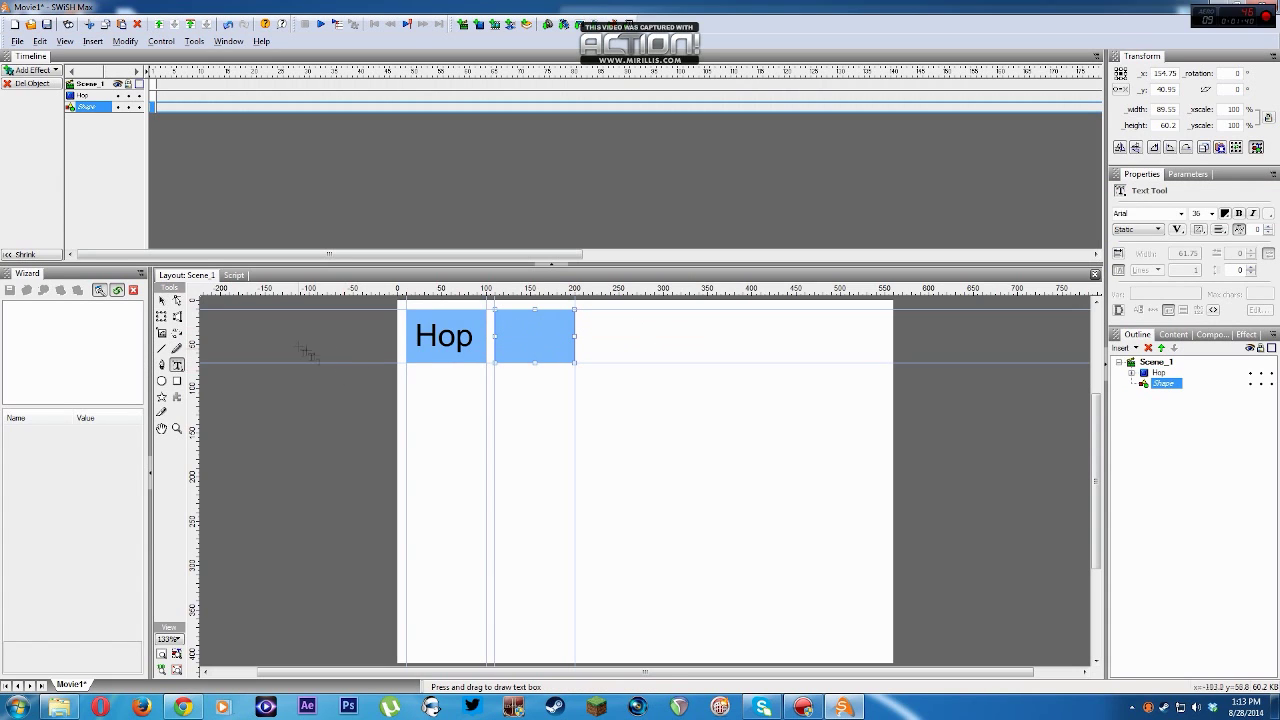
click(514, 337)
text(STOP)
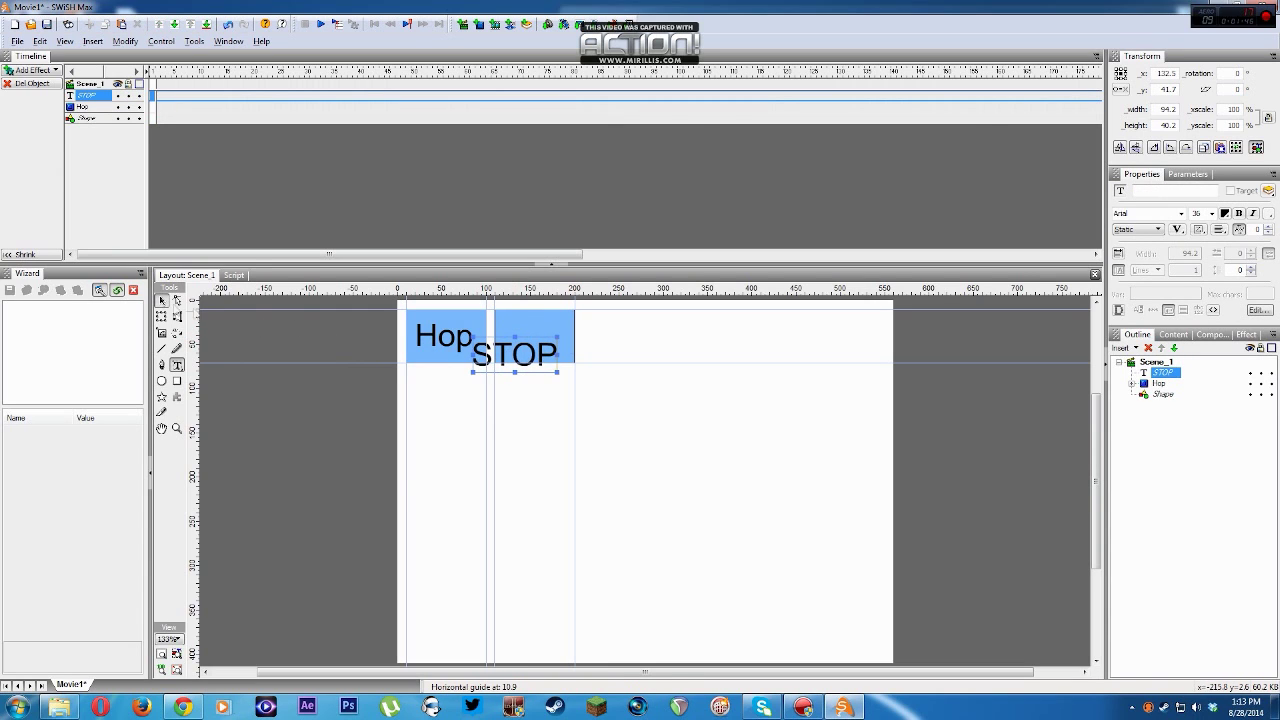
key(Escape)
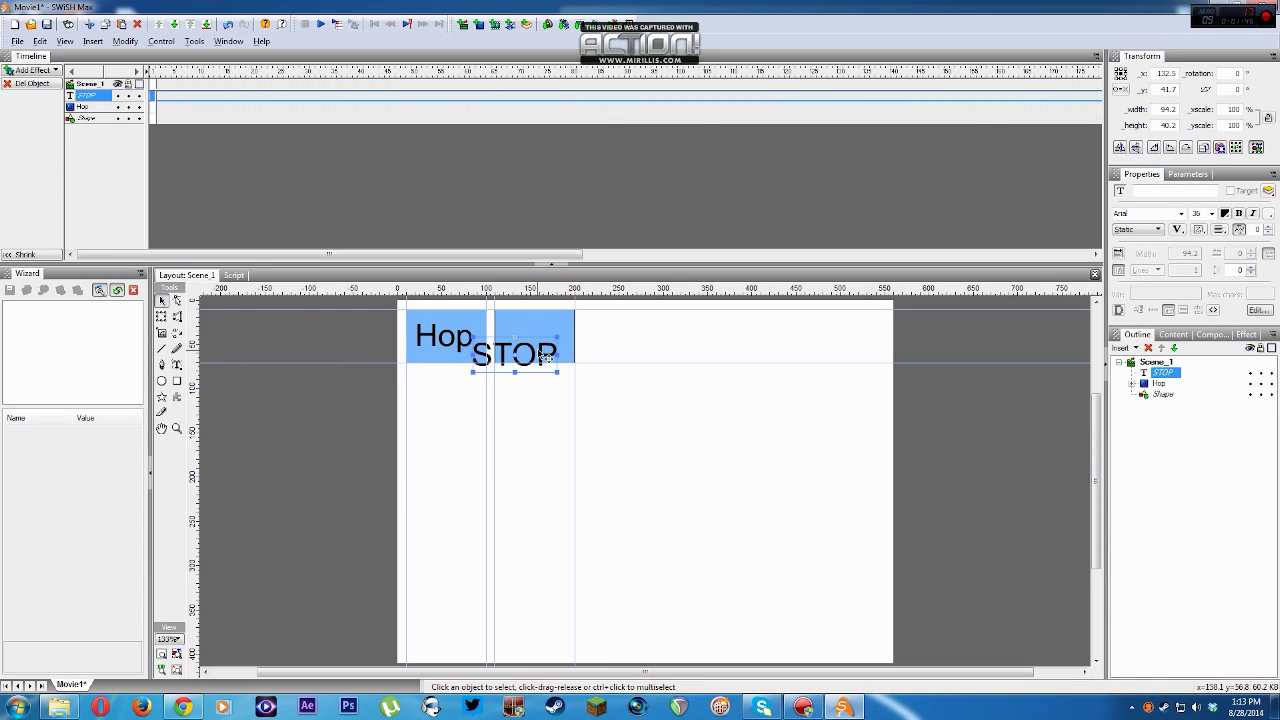
drag(531, 350, 552, 331)
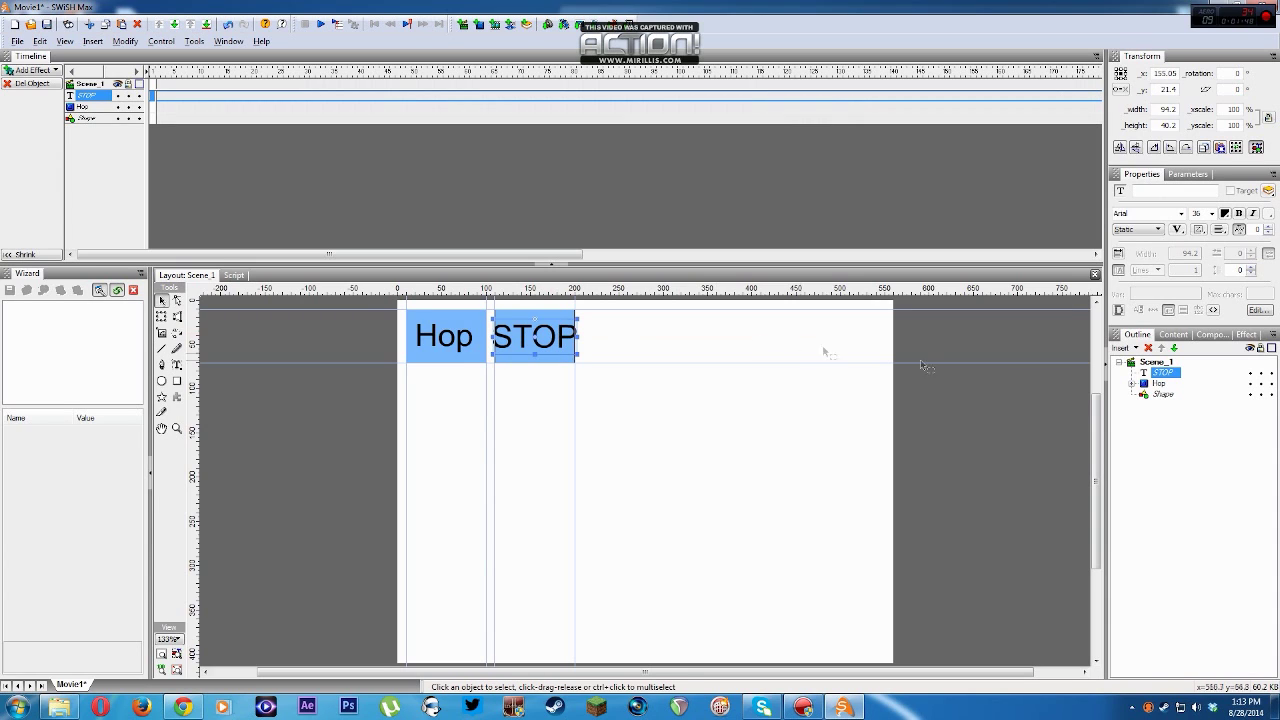
- Move the STOP text directly above the second rectangle in the object order and group the two as a button
drag(1162, 373, 1165, 385)
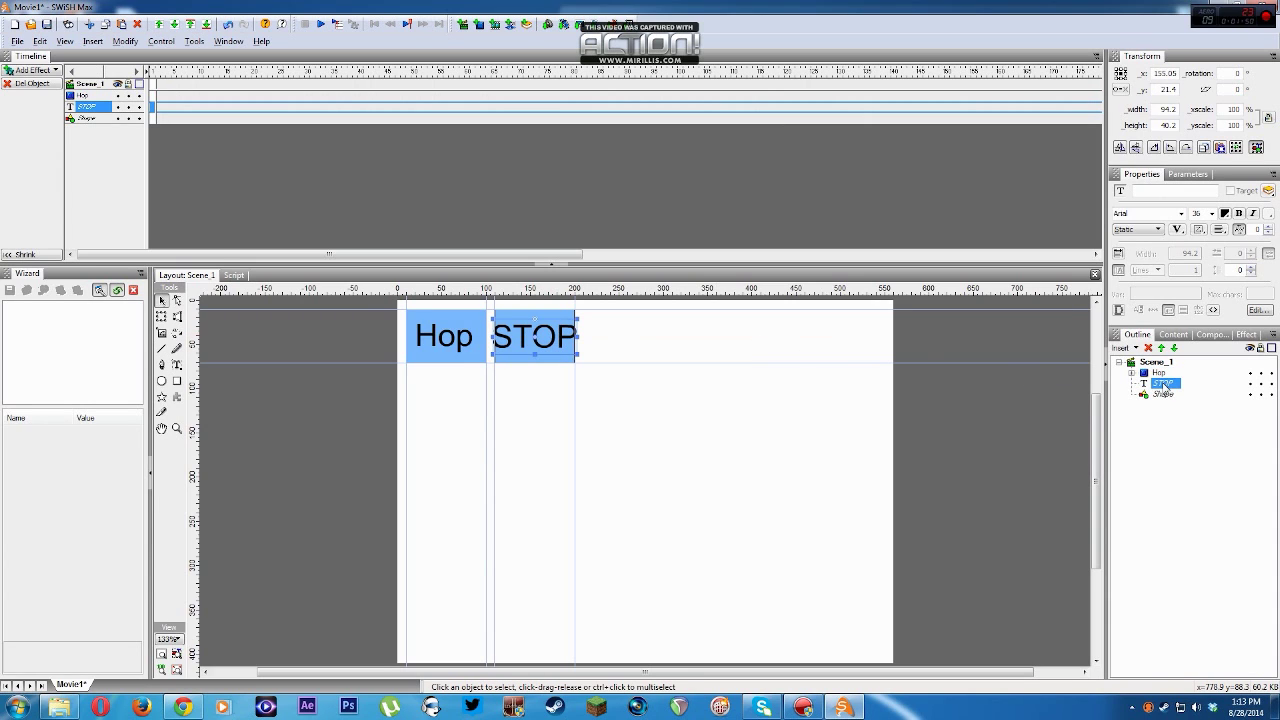
ctrl+click(1162, 394)
right_click(1162, 394)
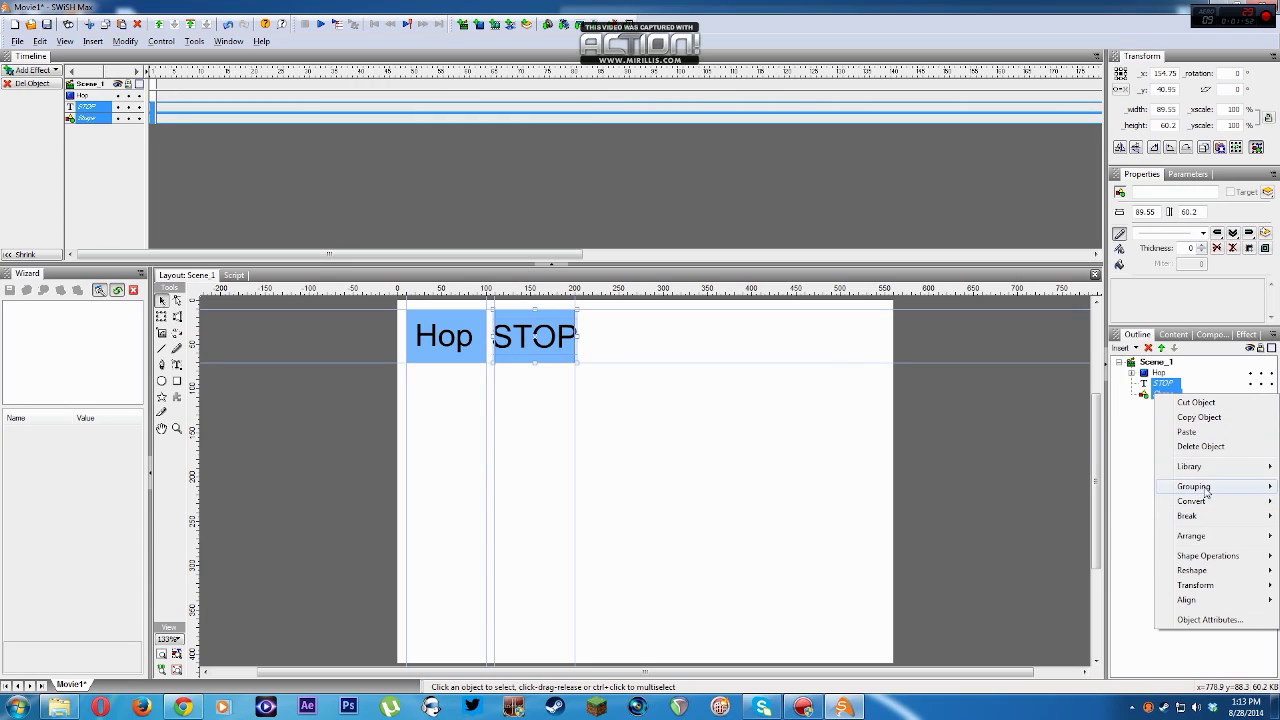
mouse_move(1193, 487)
click(1110, 500)
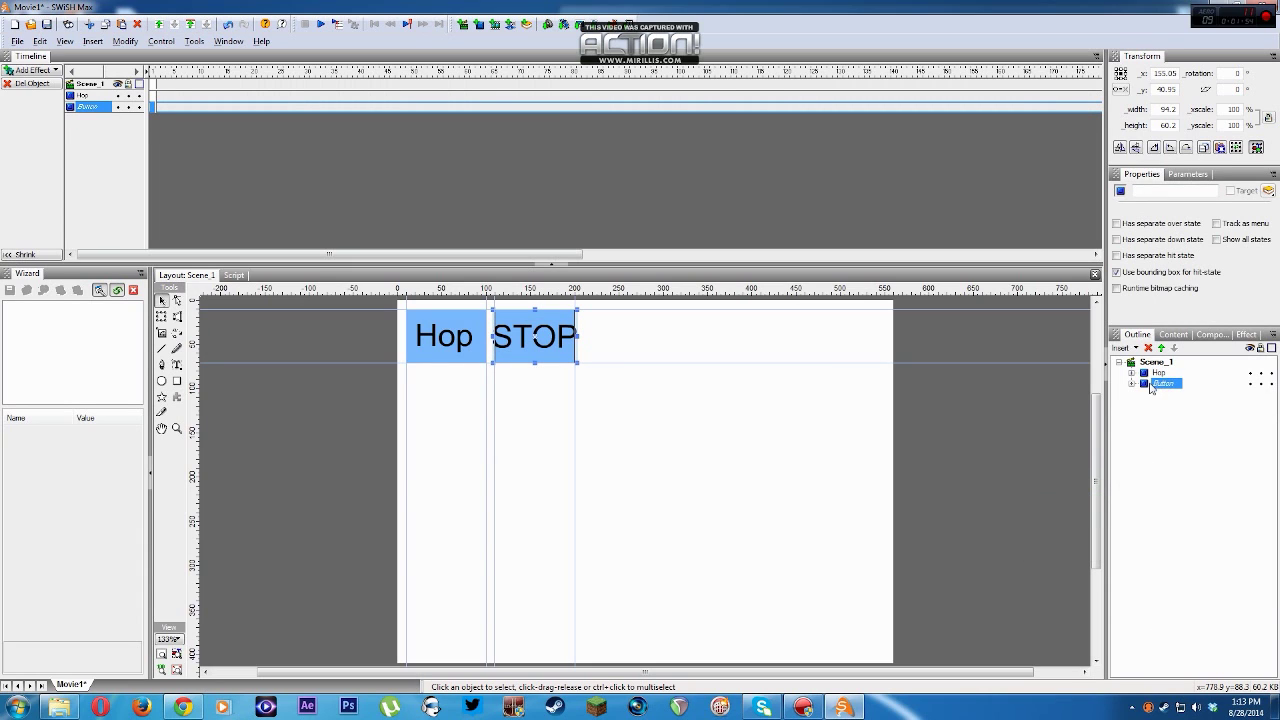
- Name the second button group STOP in the scene outline
double_click(1157, 386)
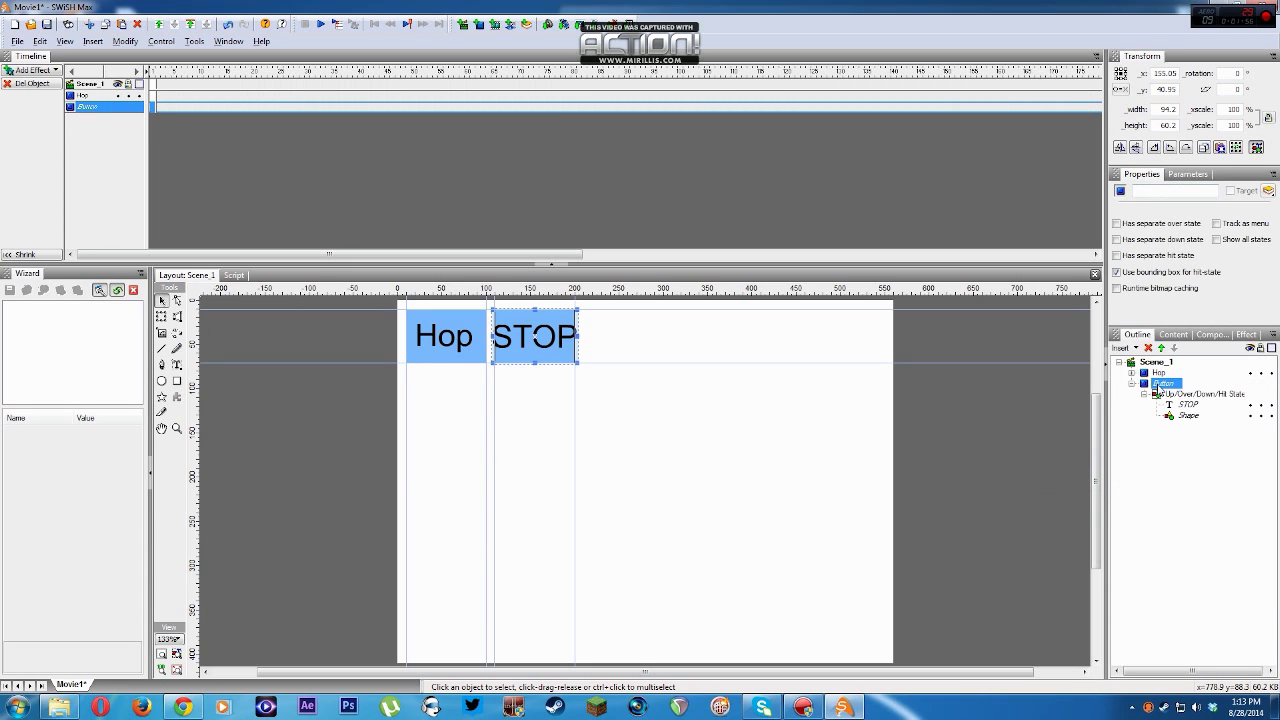
right_click(1159, 388)
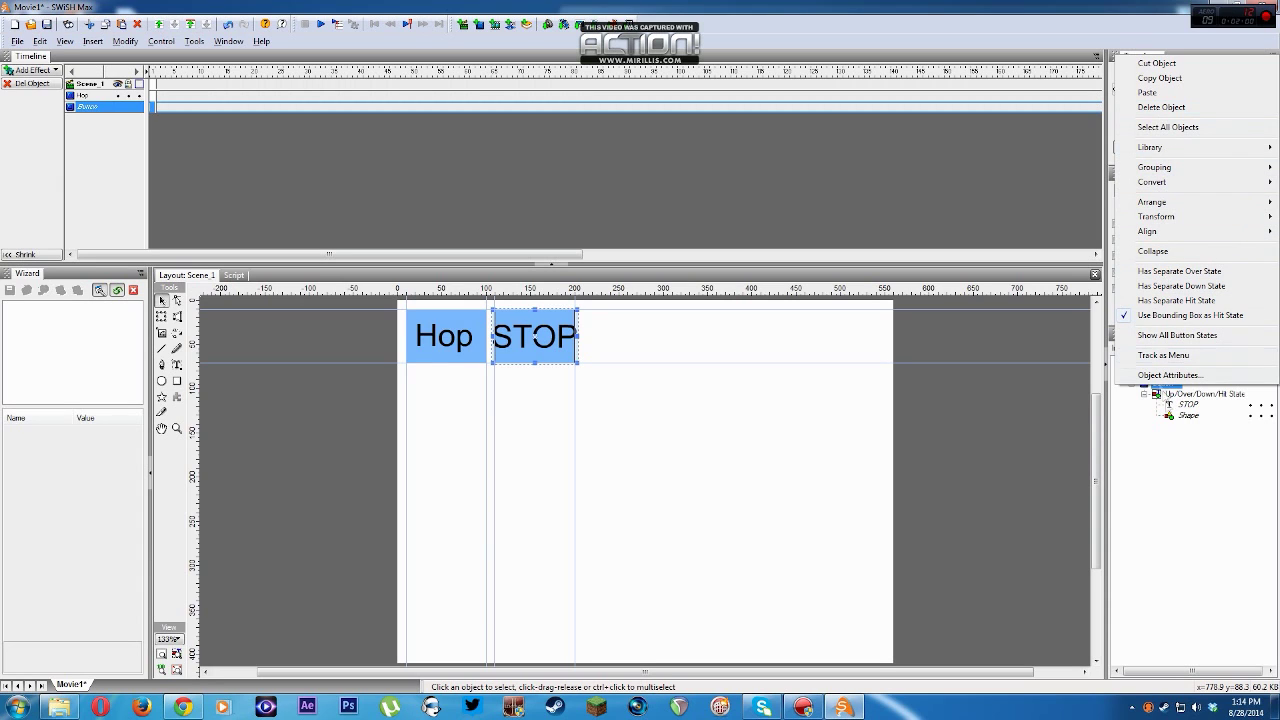
click(1181, 478)
click(1160, 385)
key(BackSpace)
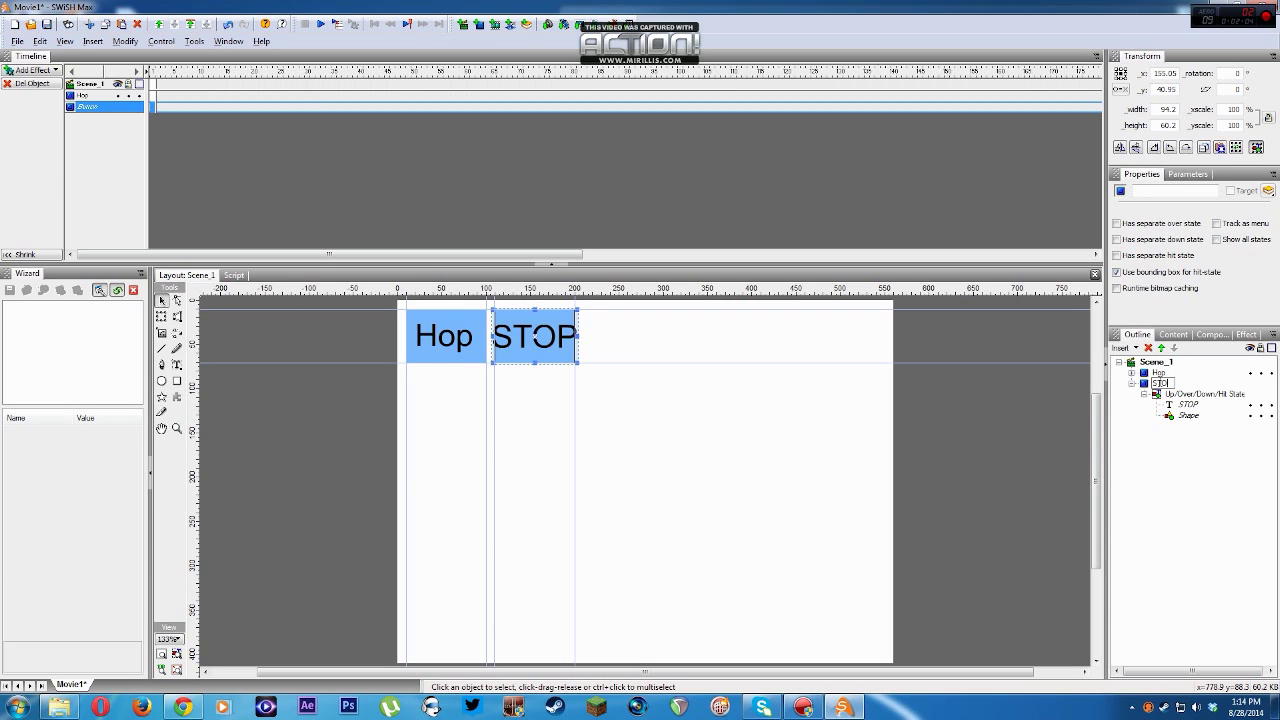
key(Return)
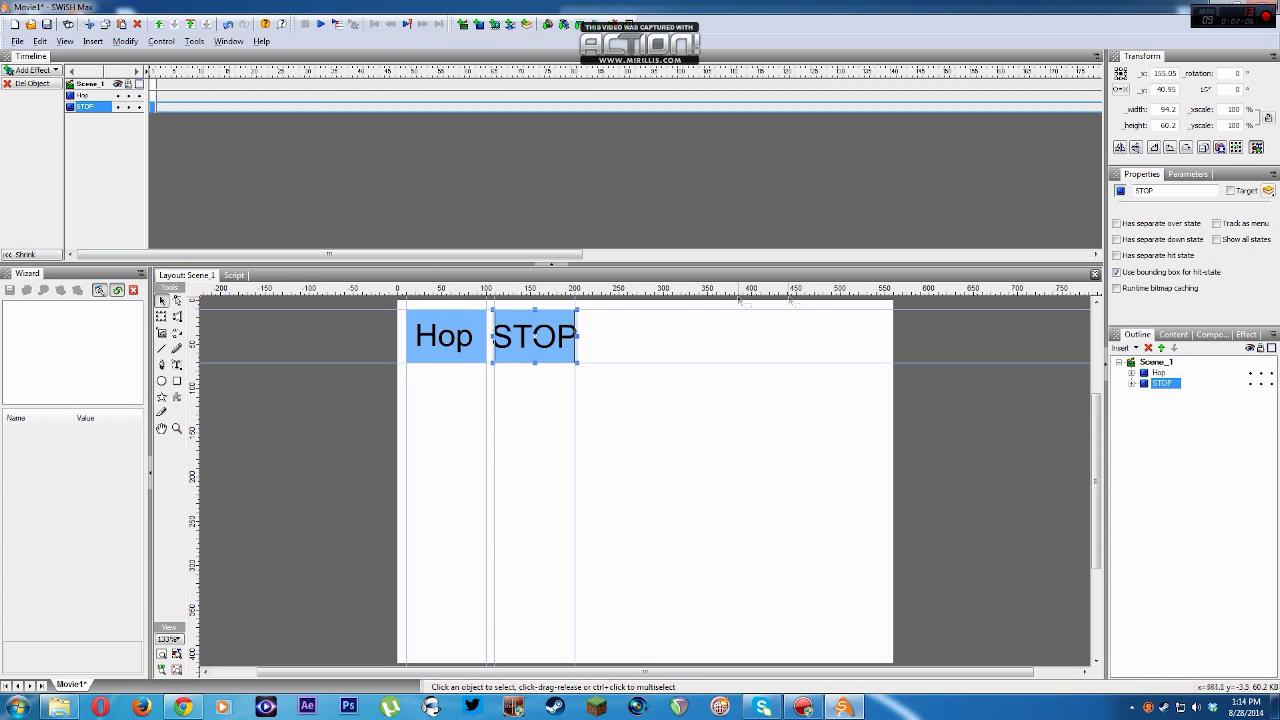
- Add an on (press) event to the STOP button's script that calls stopAllSounds(), and return to the scene layout
click(233, 275)
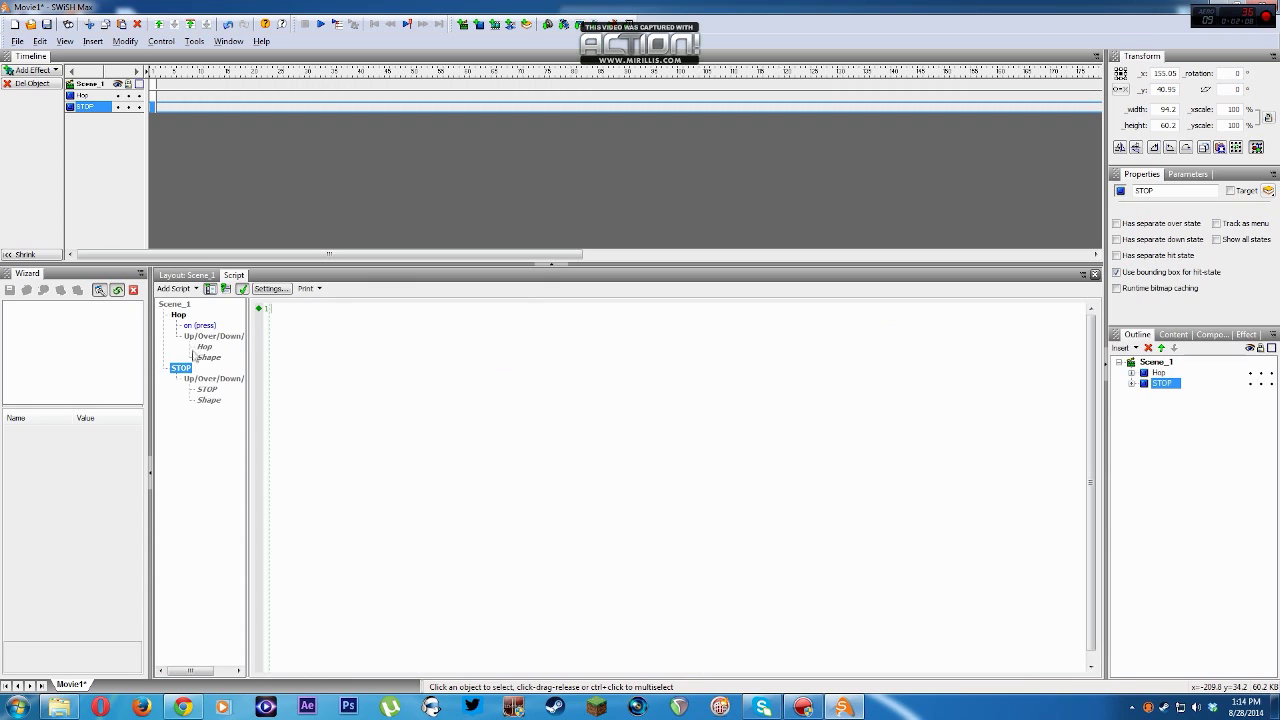
click(176, 288)
mouse_move(194, 306)
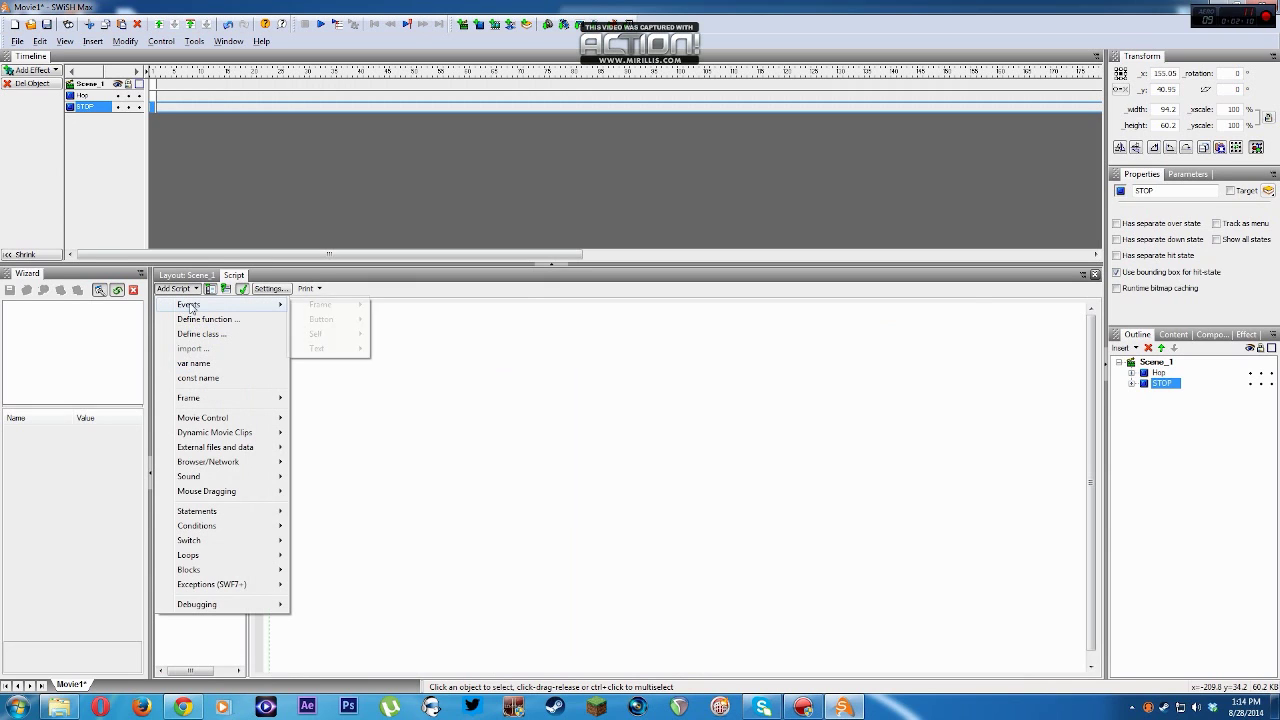
mouse_move(336, 321)
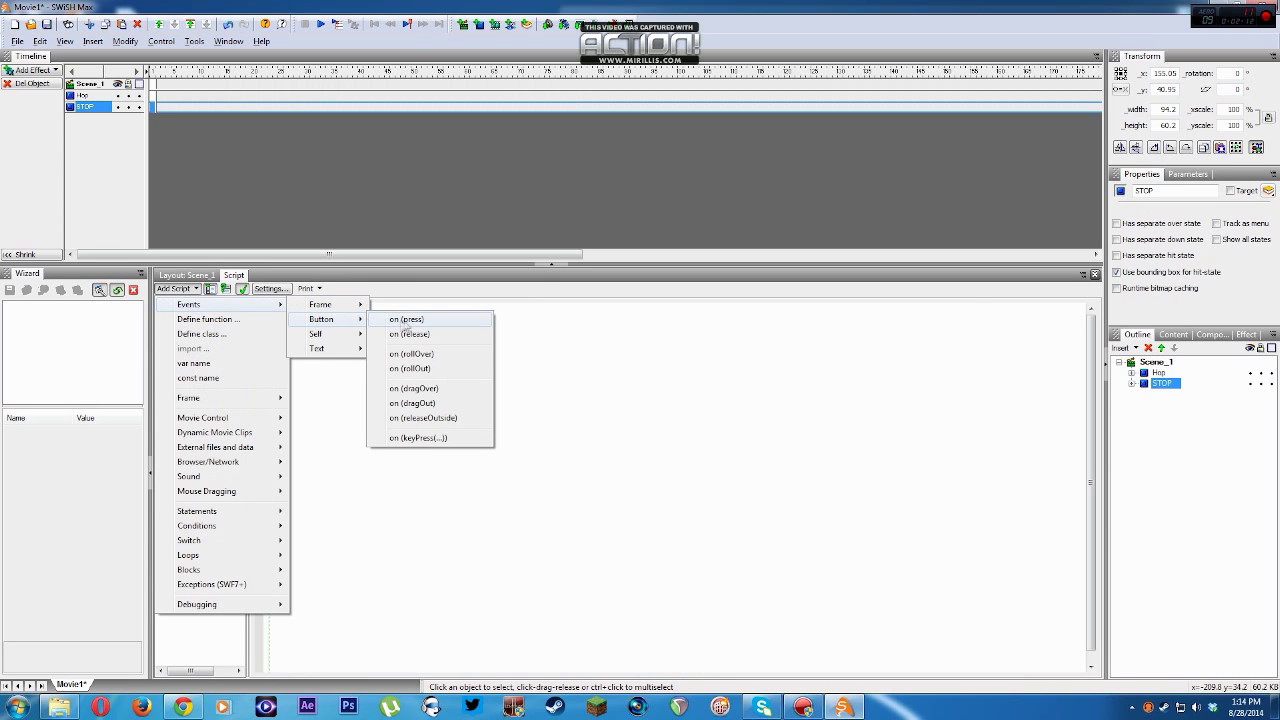
click(407, 321)
click(177, 289)
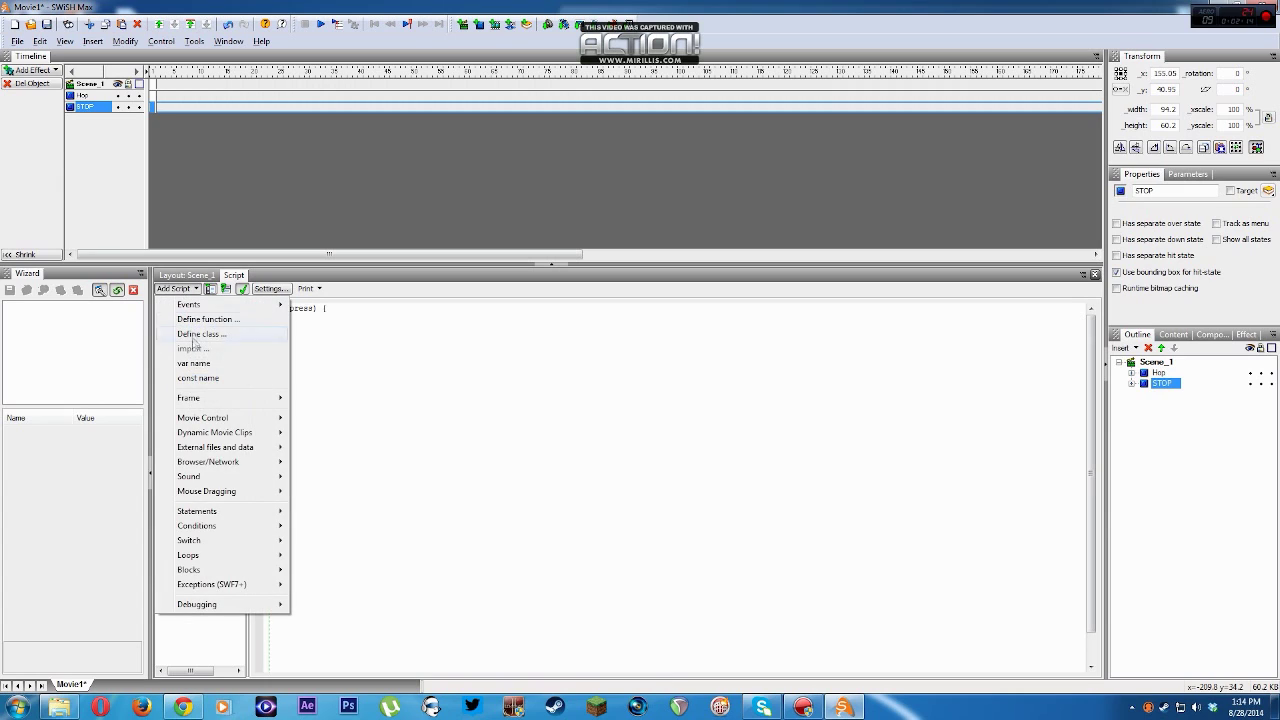
mouse_move(207, 480)
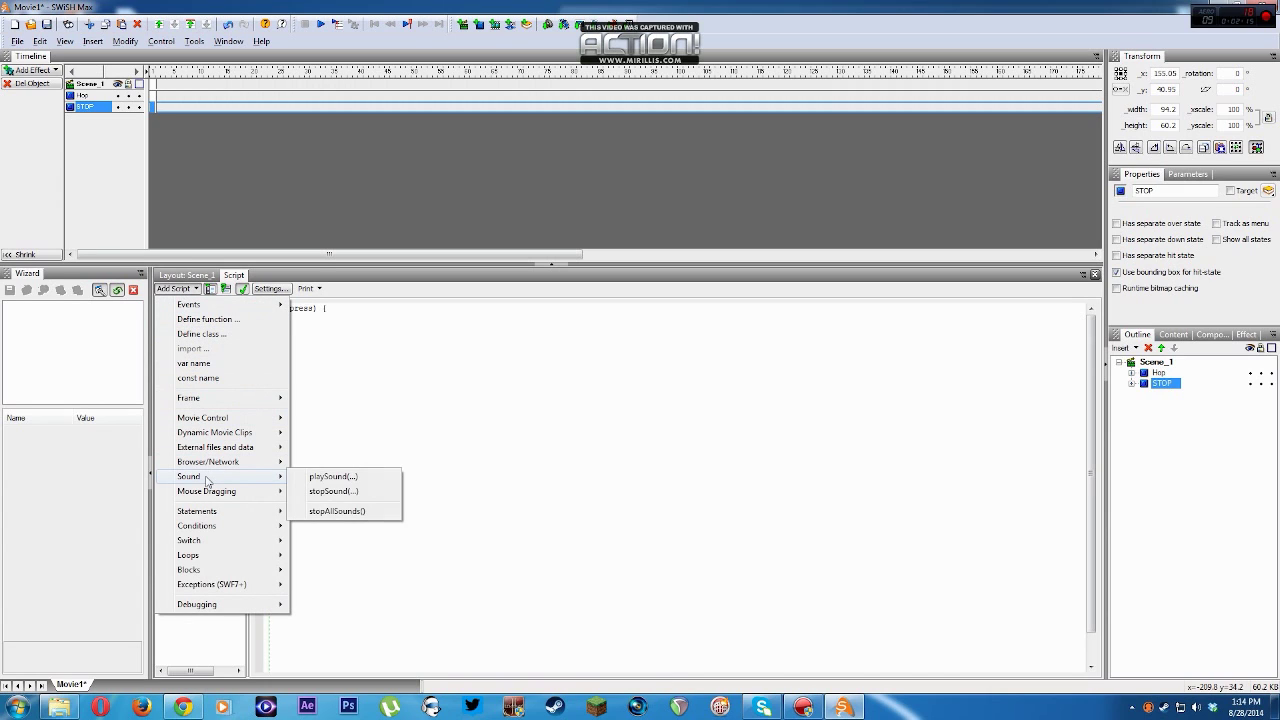
click(340, 511)
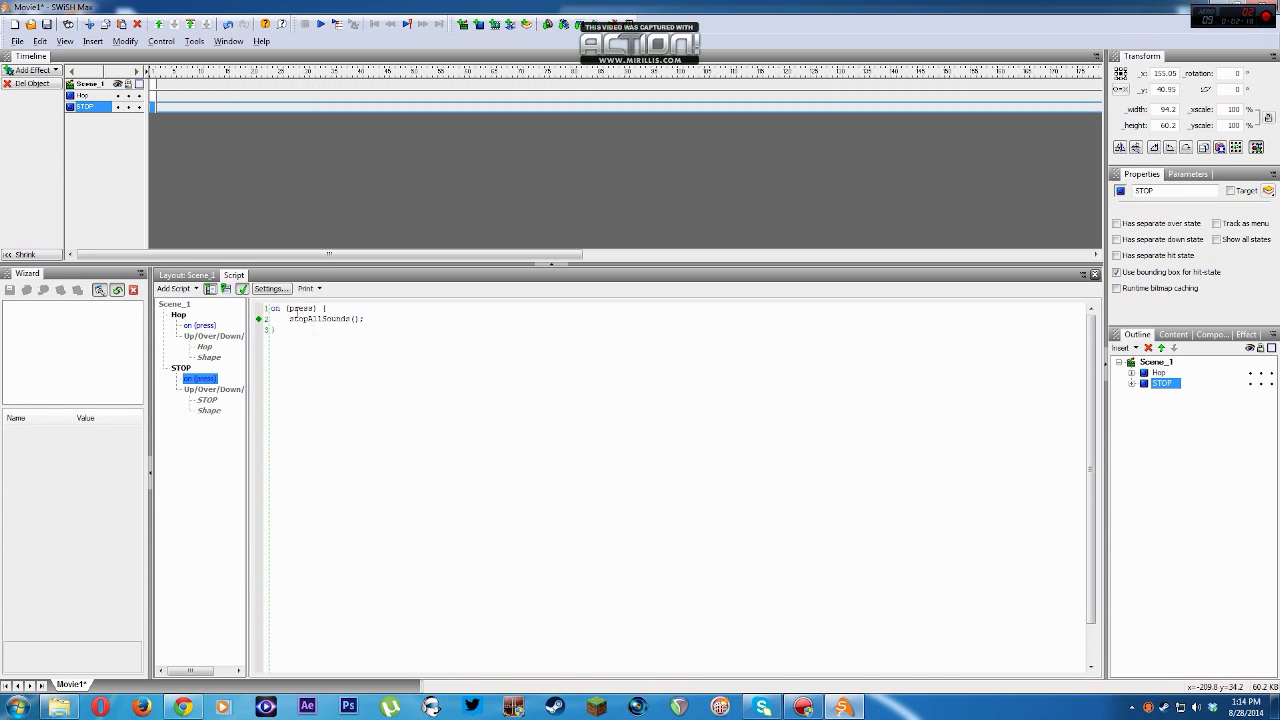
click(186, 275)
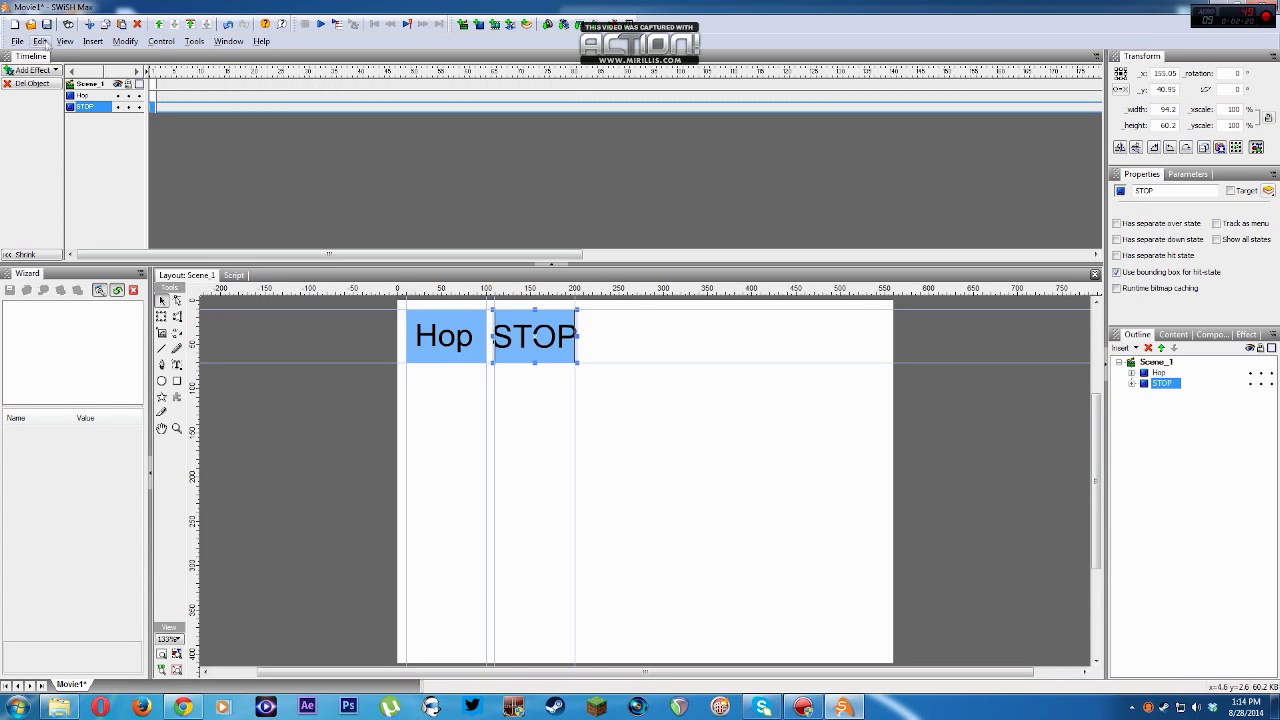
- Test the movie with both buttons in Flash Player, and close the player and the debug window
click(17, 41)
mouse_move(86, 326)
click(222, 327)
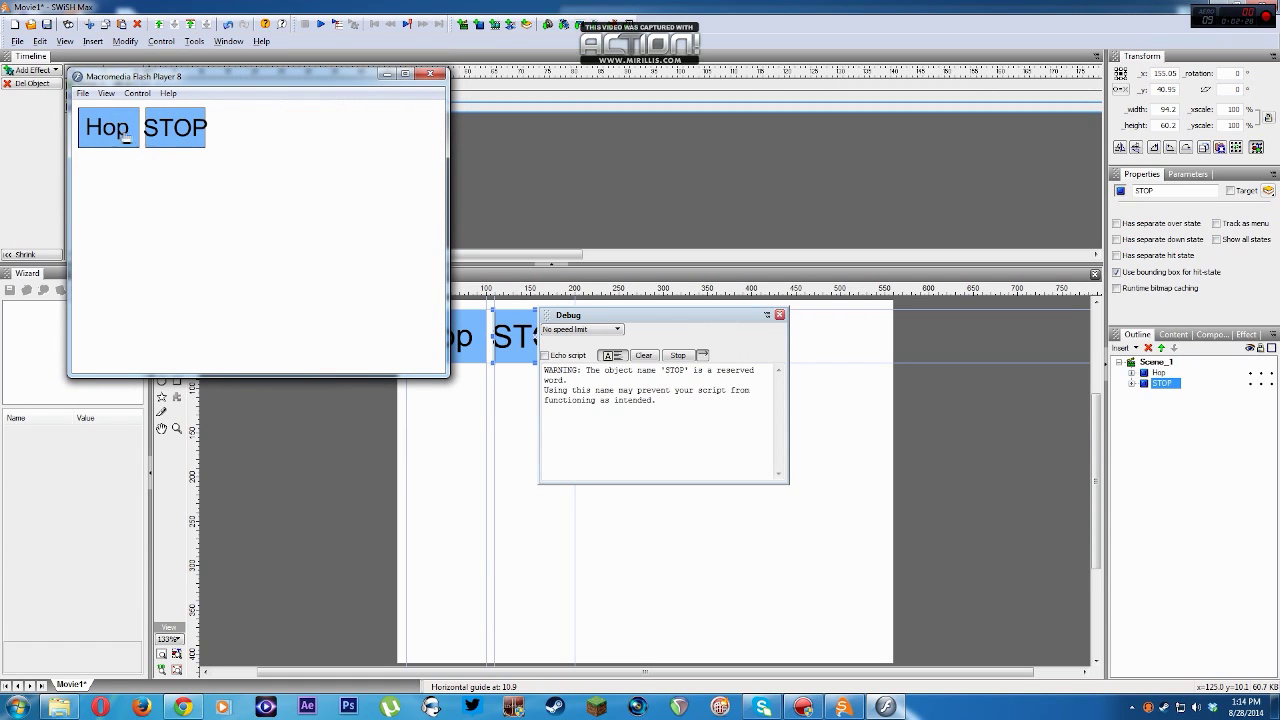
click(429, 73)
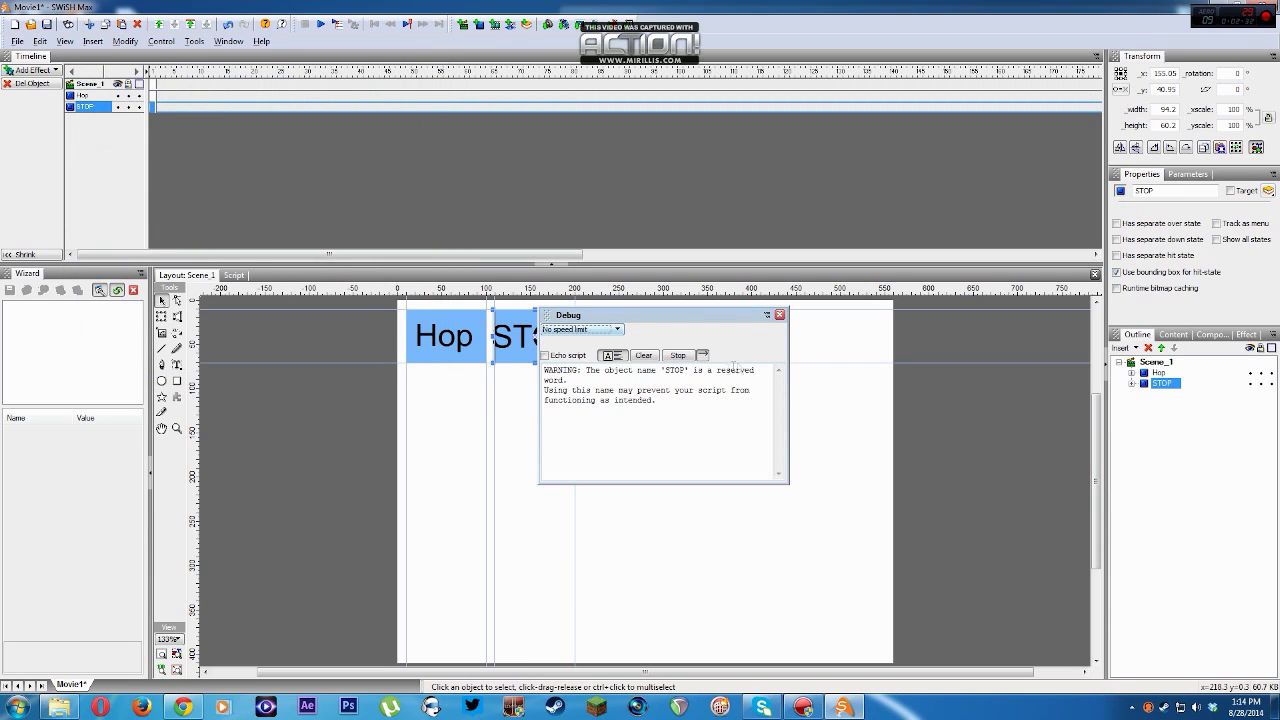
click(779, 315)
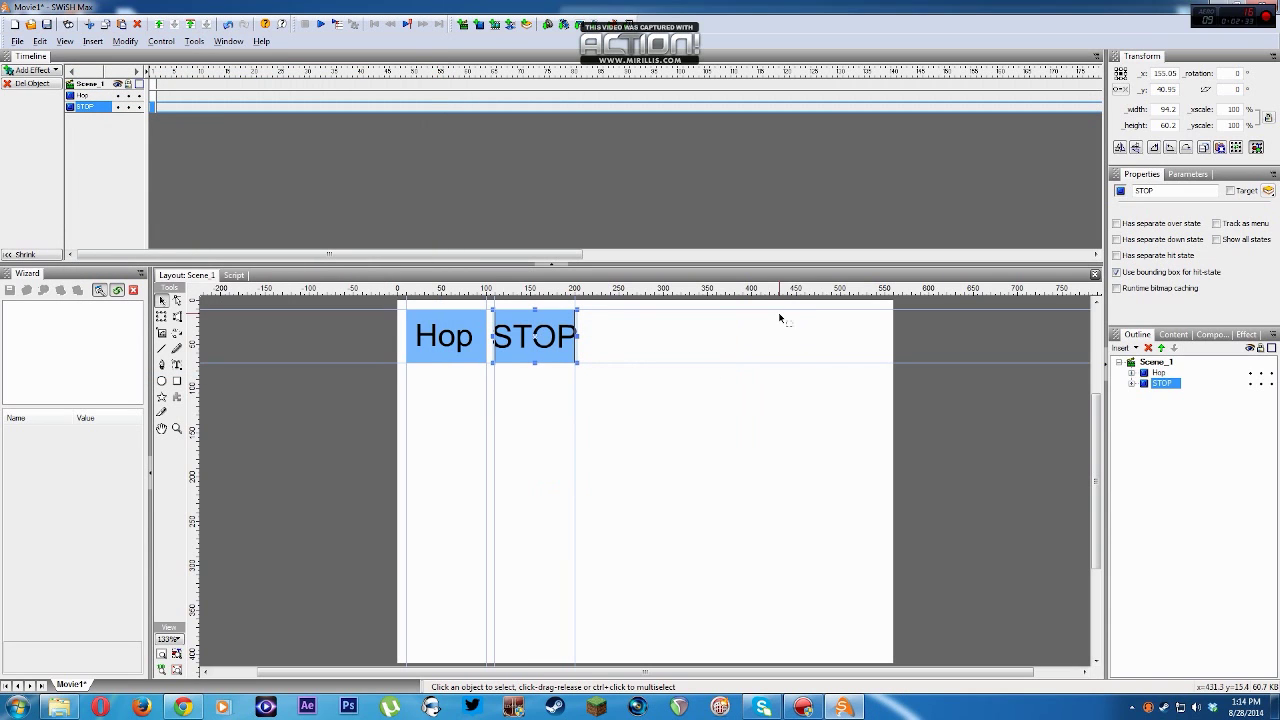
- Rename the STOP button in the scene outline as __STOP
click(1160, 384)
click(1156, 383)
text(__)
key(Return)
- Review the press scripts of the __STOP and Hop buttons and the available script commands, and return to the scene layout
click(233, 275)
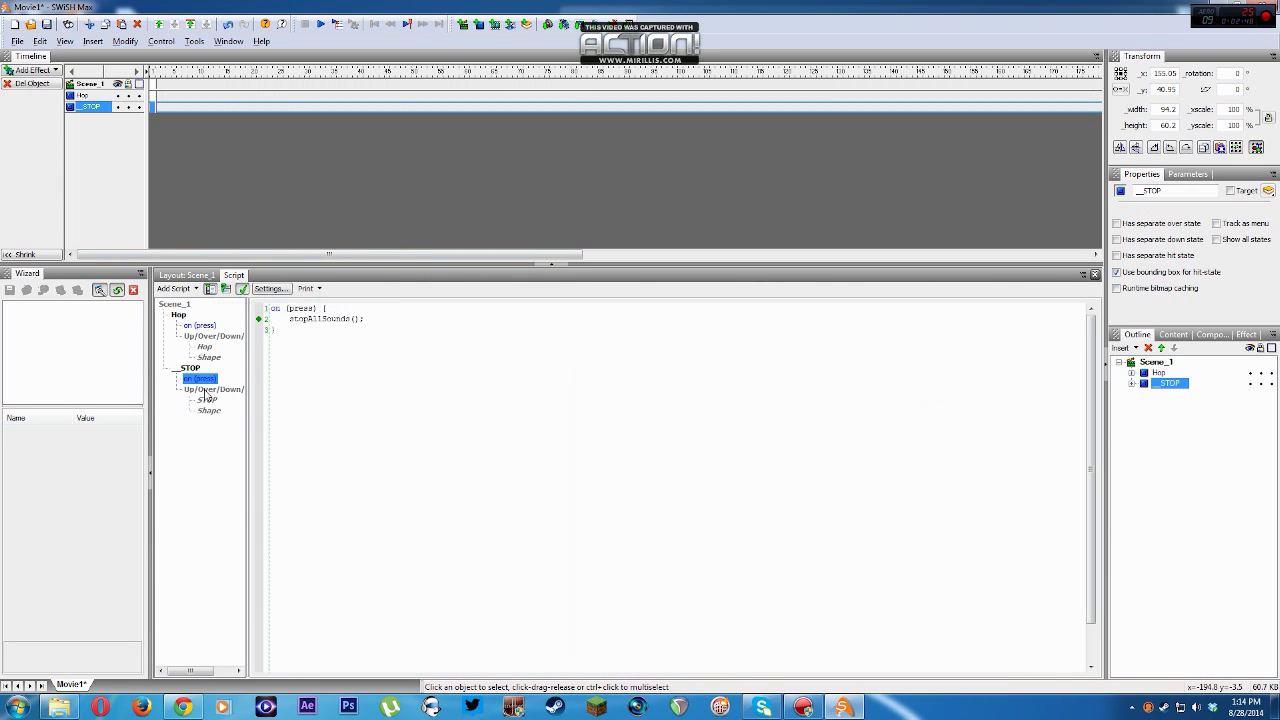
click(200, 279)
click(182, 315)
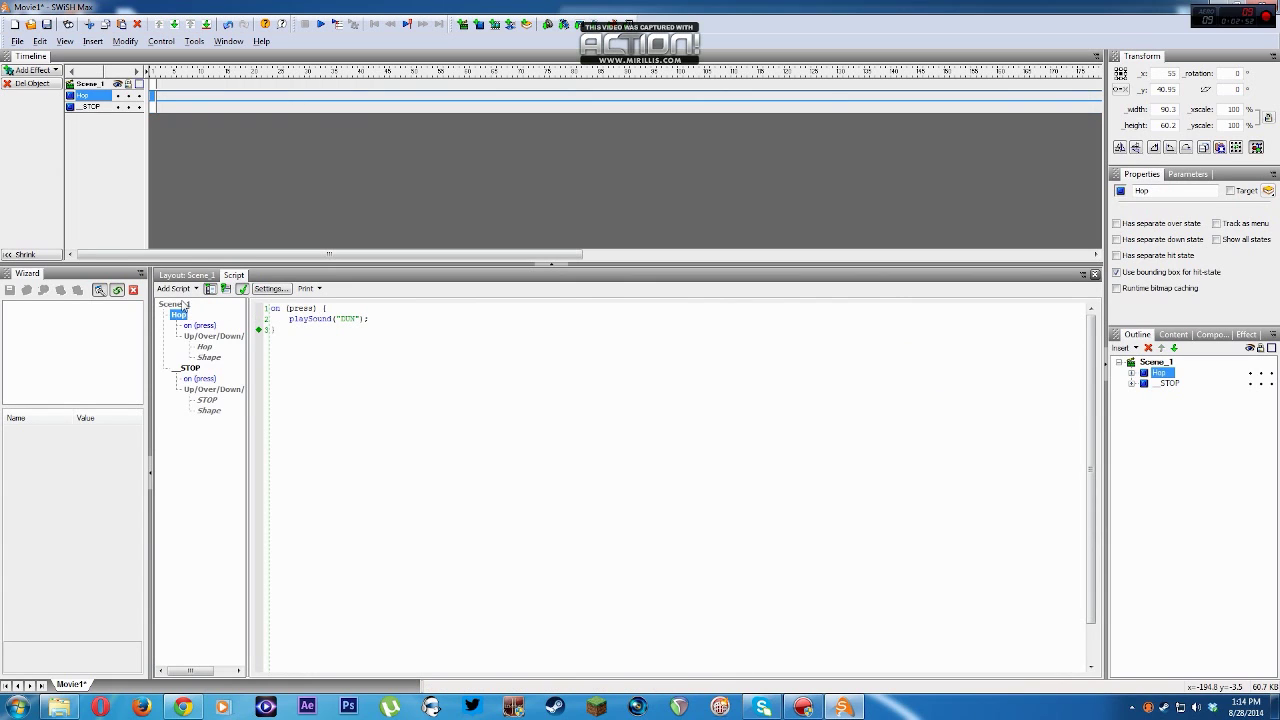
click(175, 288)
mouse_move(205, 305)
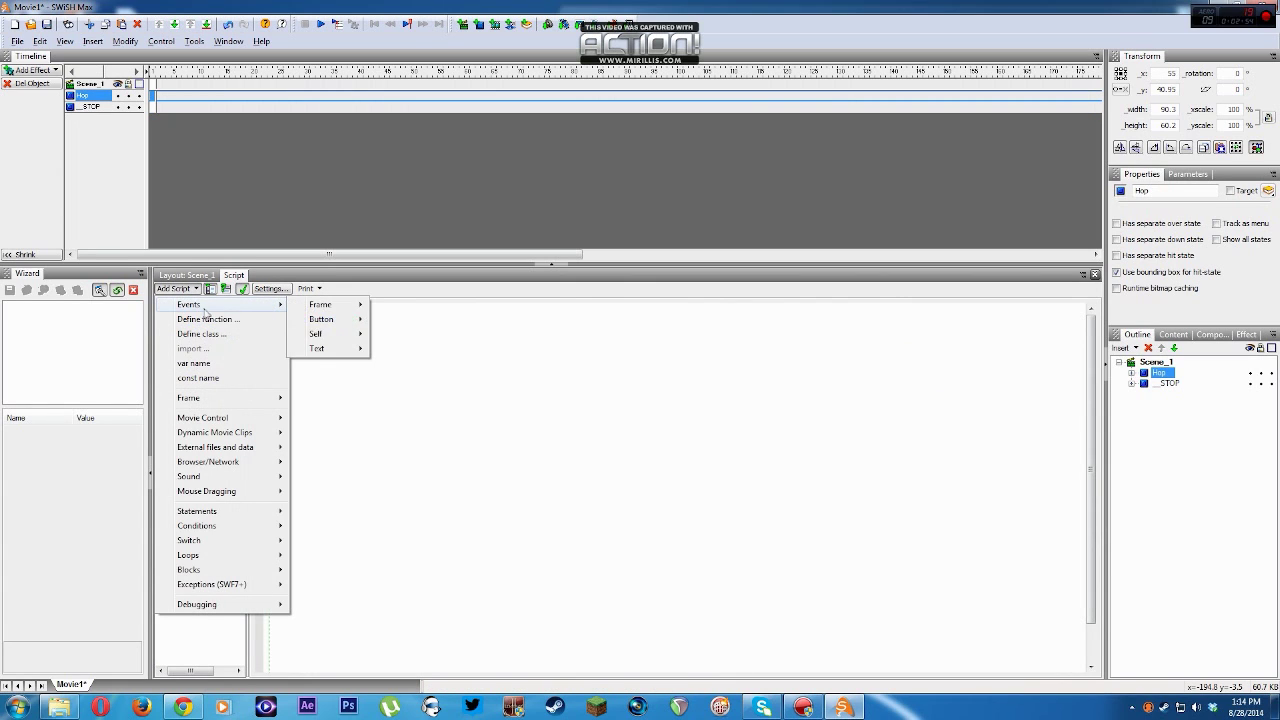
mouse_move(328, 327)
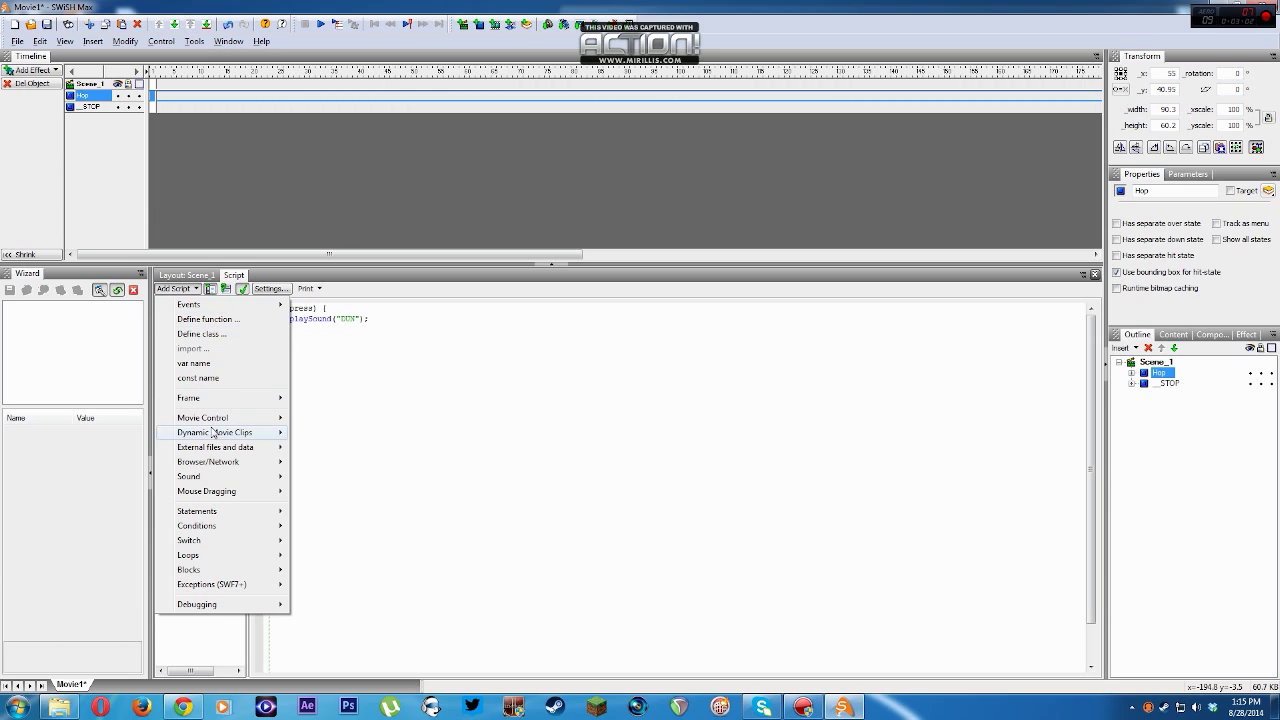
mouse_move(220, 420)
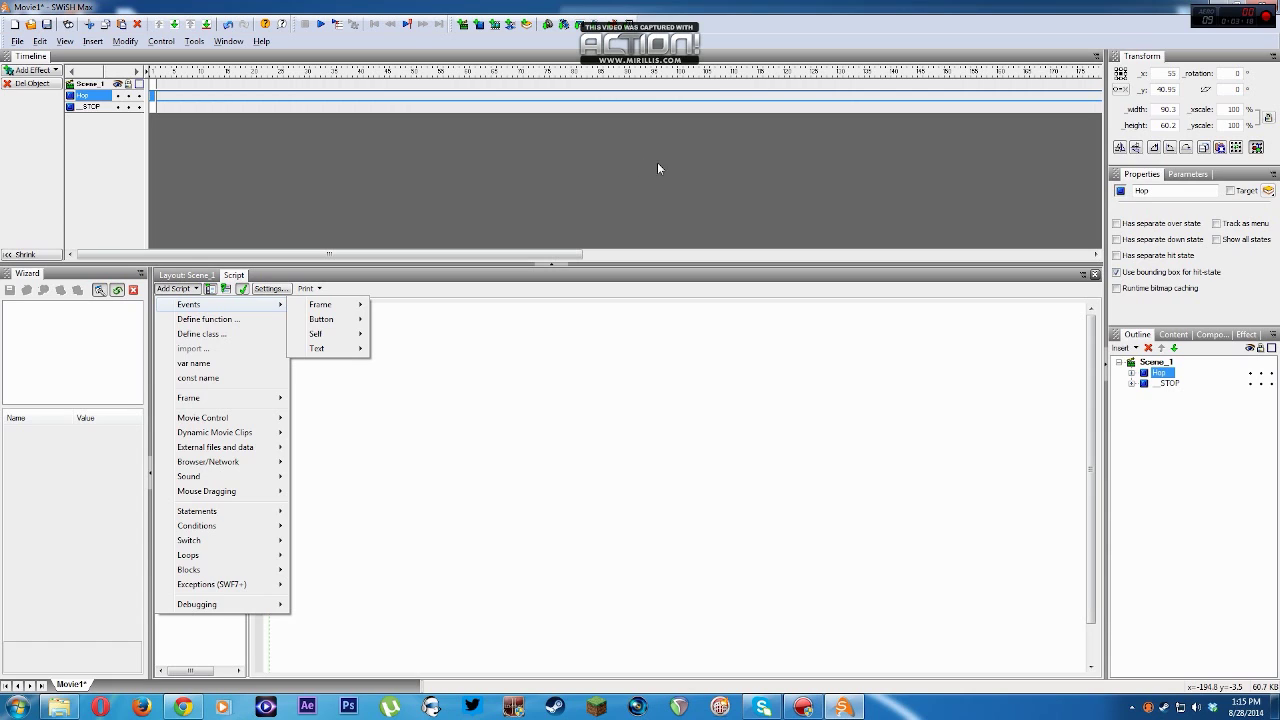
click(312, 278)
click(207, 277)
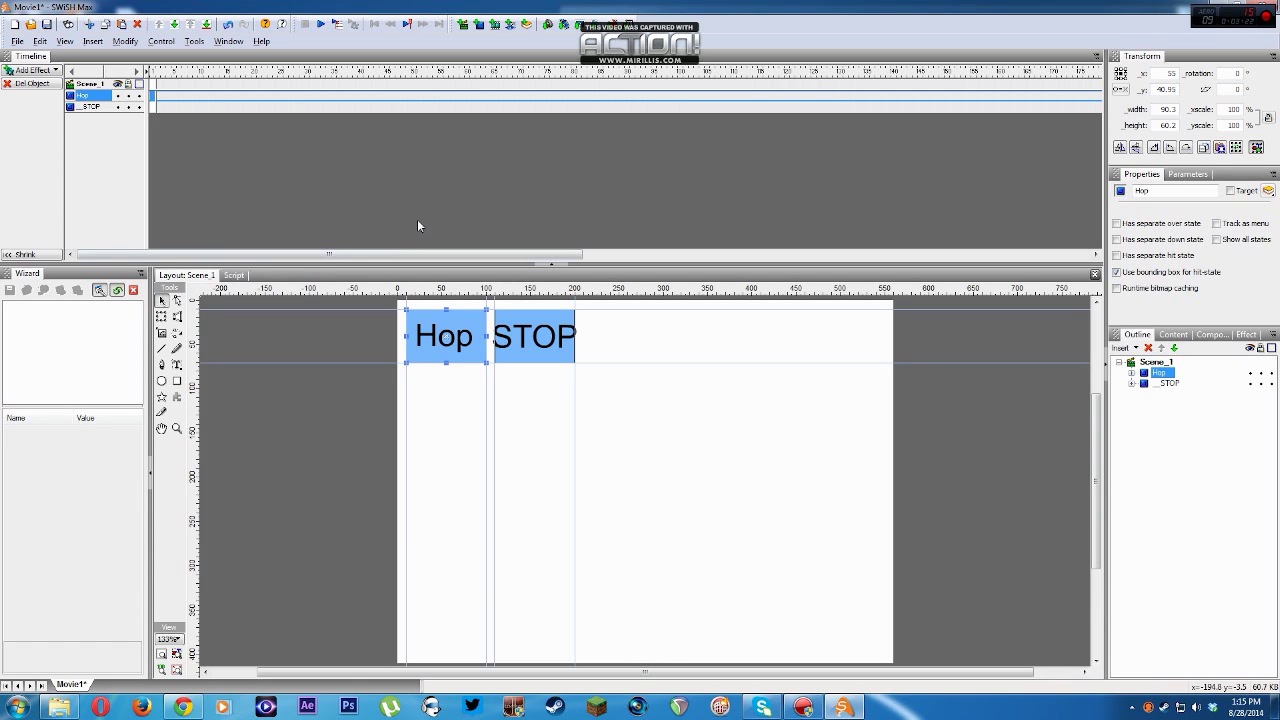